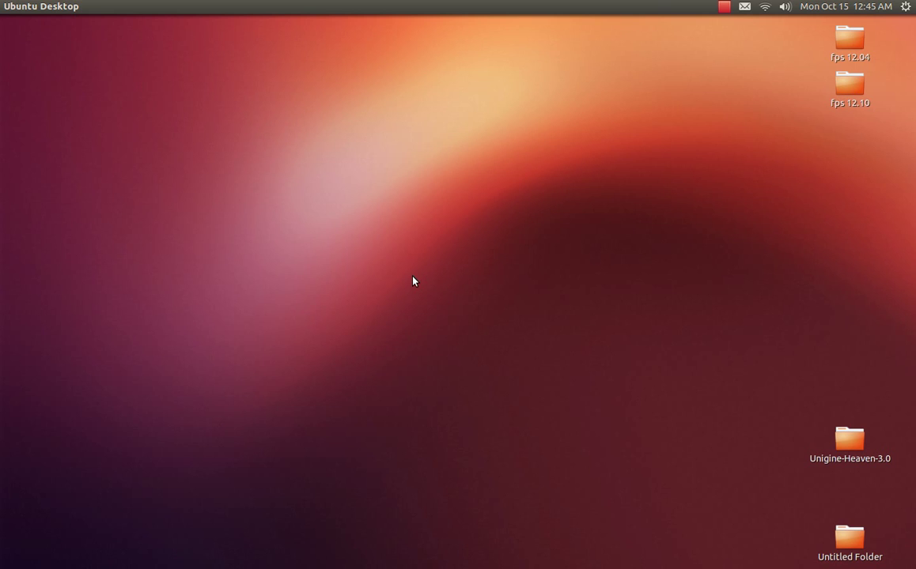
# Step: View the benchmark report unigine_20120920_0101.html from the desktop folder fps 12.04 in a maximized browser window, and close both windows
pyautogui.doubleClick(850, 41)
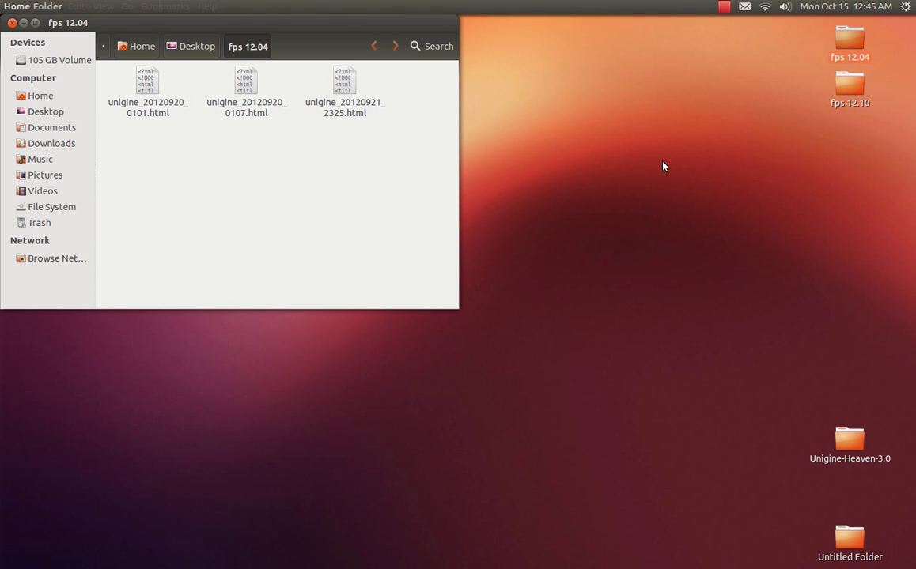
pyautogui.moveTo(279, 24); pyautogui.dragTo(430, 124)
pyautogui.click(292, 187)
pyautogui.rightClick(293, 187)
pyautogui.press('Escape')
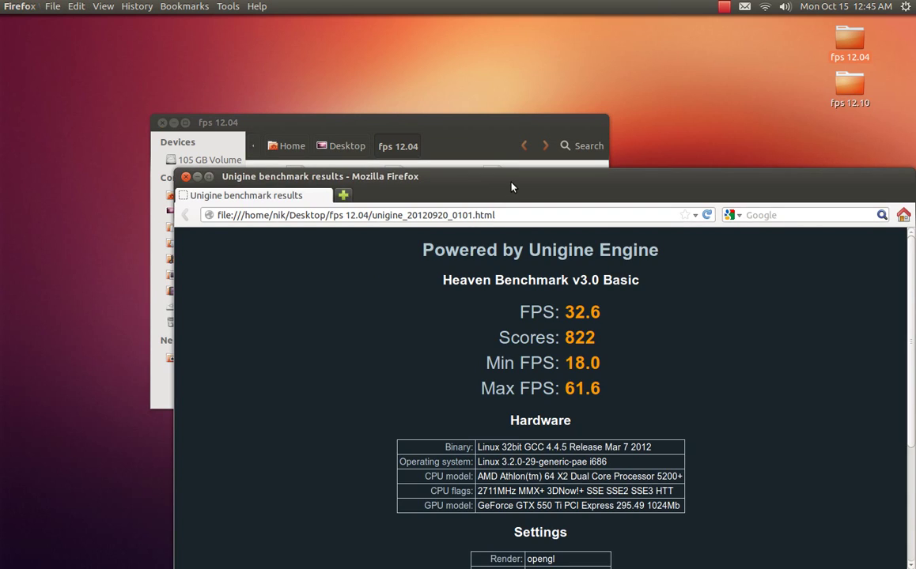
pyautogui.doubleClick(462, 164)
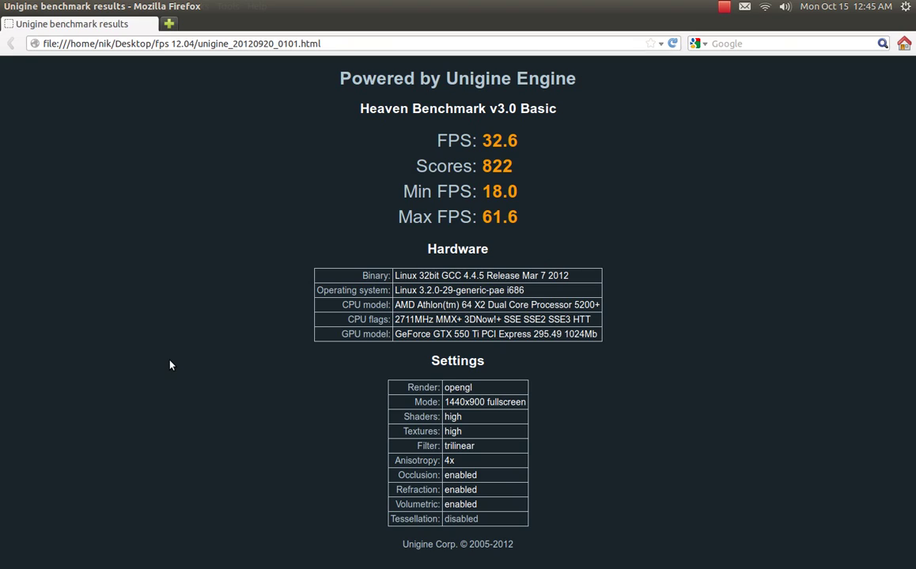
pyautogui.click(10, 7)
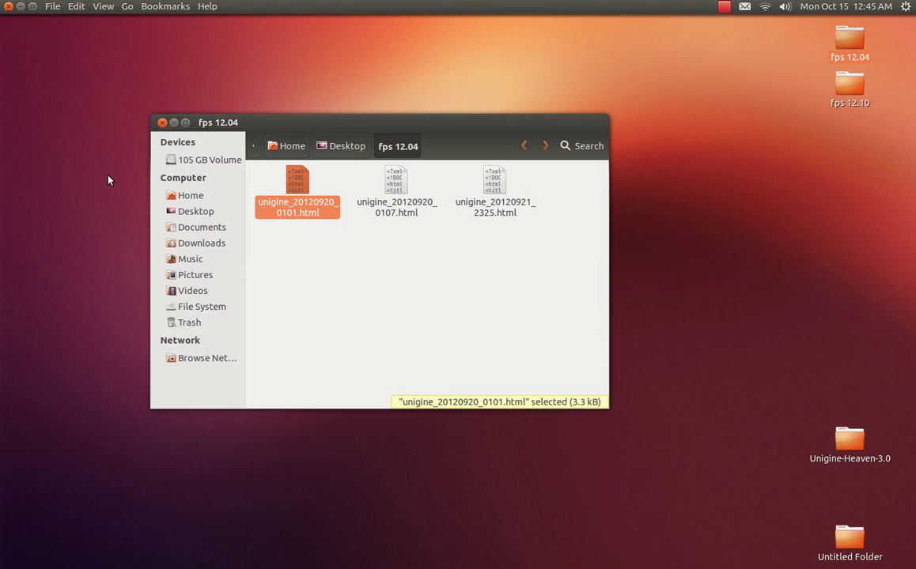
pyautogui.click(162, 123)
# Step: View the benchmark report unigine_20121014_0625.html from the fps 12.10 desktop folder in Firefox, and close the browser
pyautogui.doubleClick(846, 96)
pyautogui.click(150, 87)
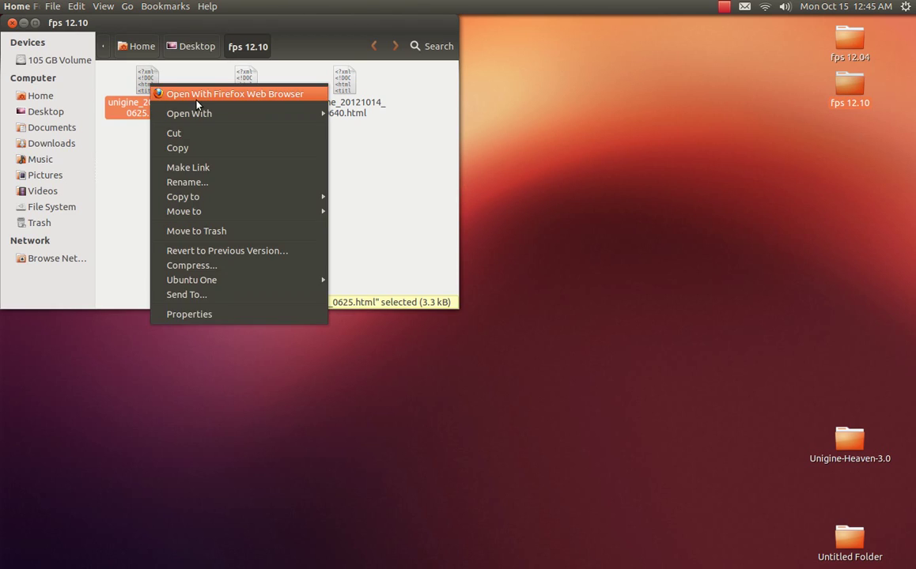
pyautogui.click(177, 90)
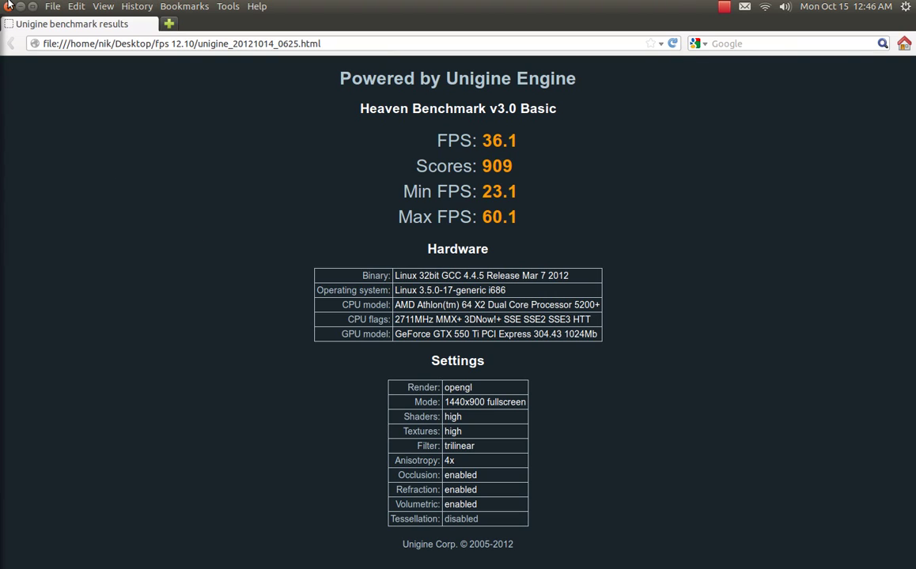
pyautogui.click(8, 6)
# Step: Show the Home folder in the file window and tile that window to the left half of the screen
pyautogui.moveTo(193, 27); pyautogui.dragTo(344, 158)
pyautogui.click(208, 226)
pyautogui.moveTo(426, 157); pyautogui.dragTo(2, 194)
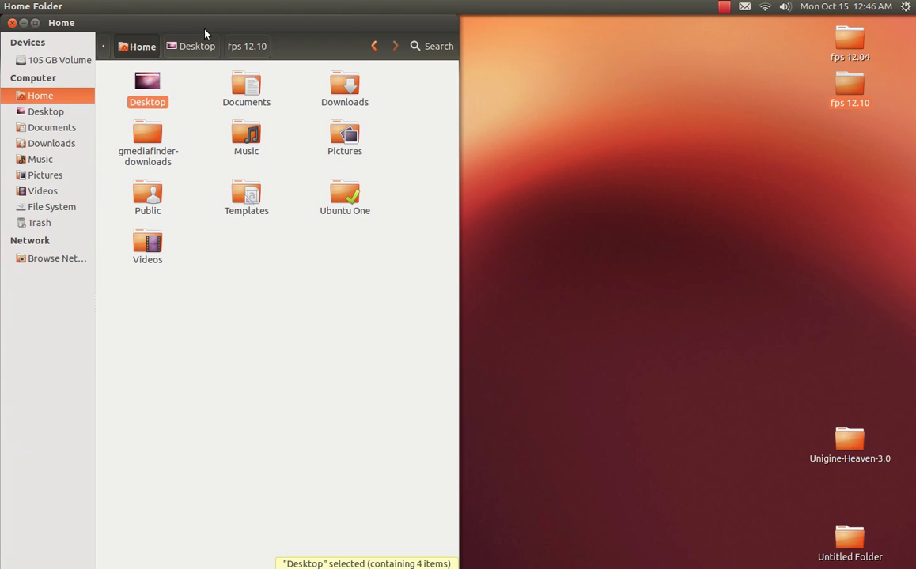
pyautogui.moveTo(204, 29); pyautogui.dragTo(2, 224)
pyautogui.moveTo(216, 26); pyautogui.dragTo(340, 392)
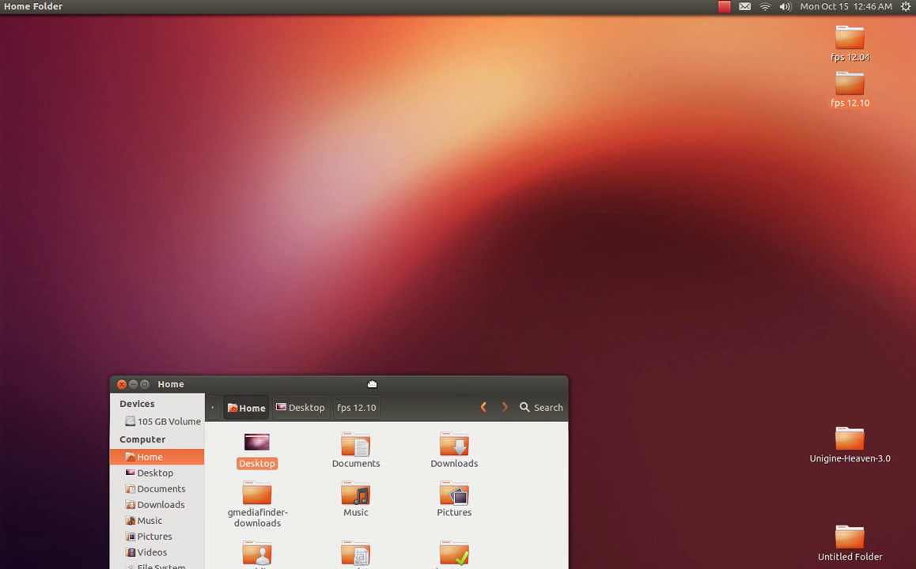
pyautogui.press('ctrl+super+Left')
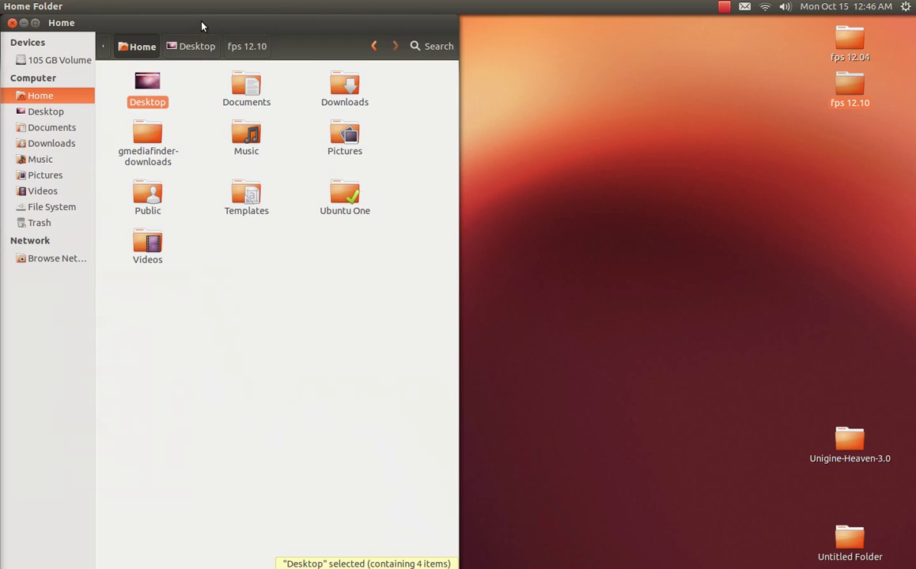
# Step: Tile the Home window to the right half of the screen, and restore it to normal size before closing it
pyautogui.moveTo(193, 22); pyautogui.dragTo(840, 273)
pyautogui.press('ctrl+super+Right')
pyautogui.moveTo(762, 27); pyautogui.dragTo(531, 196)
pyautogui.press('ctrl+super+Up')
pyautogui.press('ctrl+super+Down')
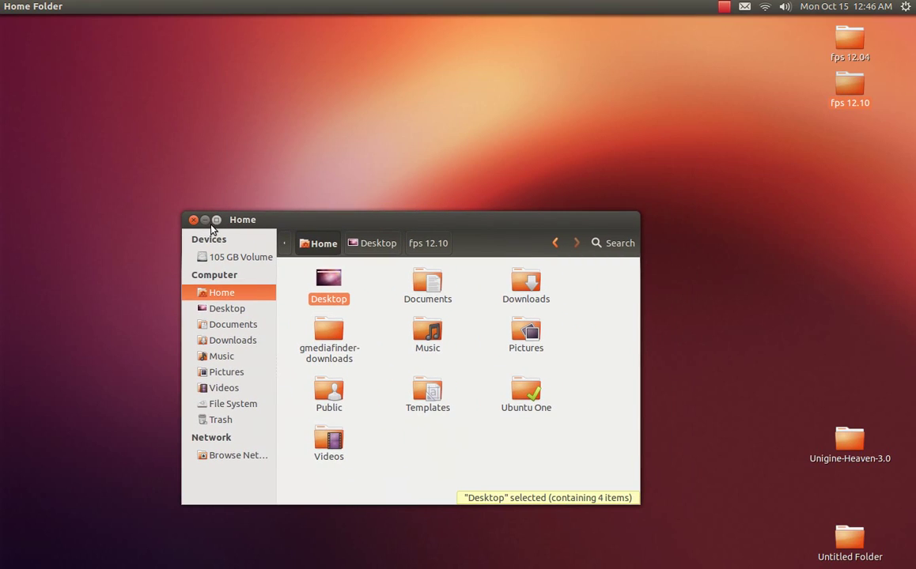
pyautogui.click(193, 220)
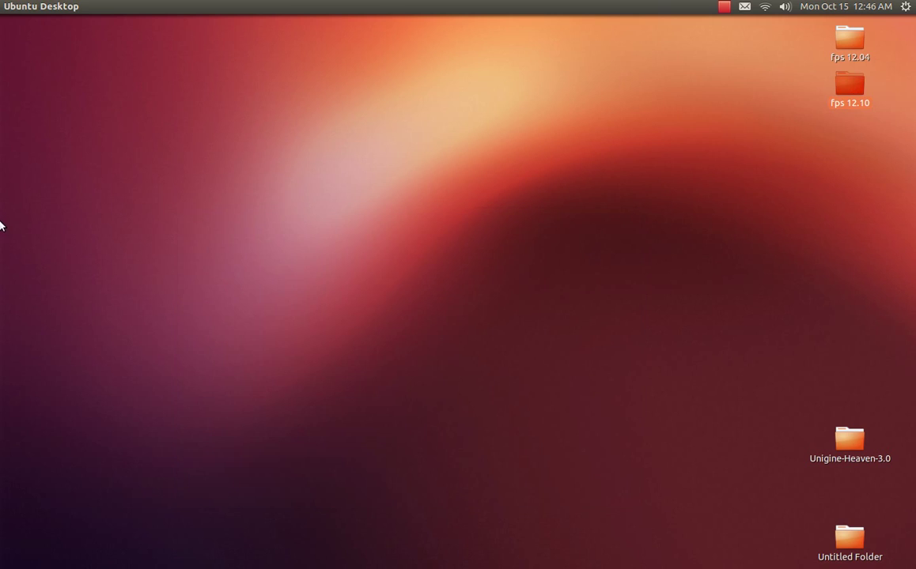
# Step: Open a new Home folder window and check the file manager's version in its About dialog
pyautogui.moveTo(2, 186)
pyautogui.click(4, 116)
pyautogui.moveTo(331, 35); pyautogui.dragTo(490, 144)
pyautogui.click(207, 5)
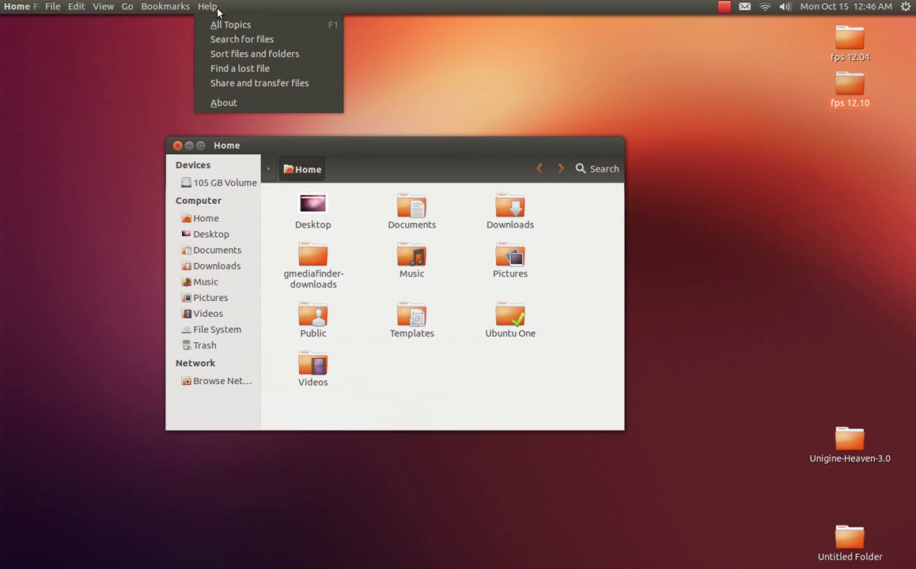
pyautogui.click(249, 104)
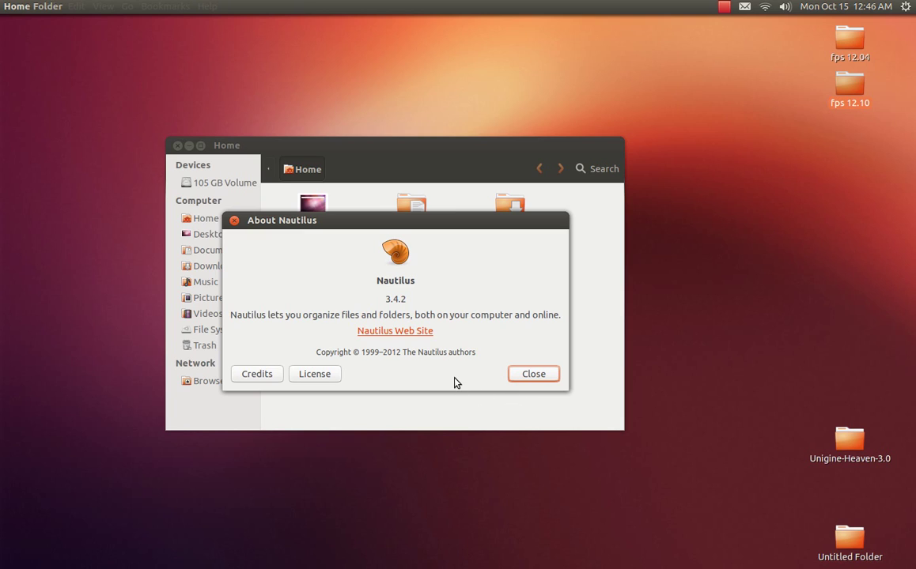
pyautogui.click(530, 378)
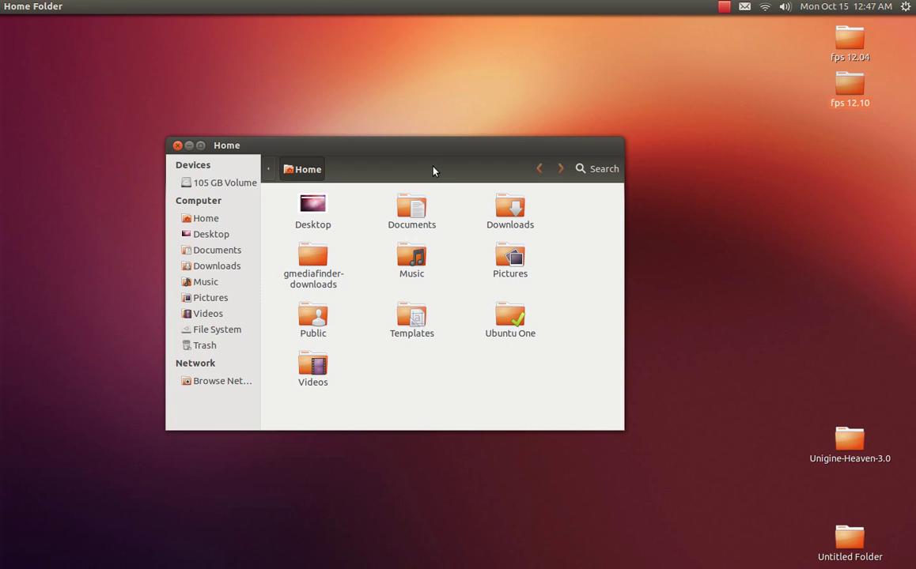
# Step: Move the Home folder window around the desktop and close it
pyautogui.moveTo(433, 170); pyautogui.dragTo(479, 212)
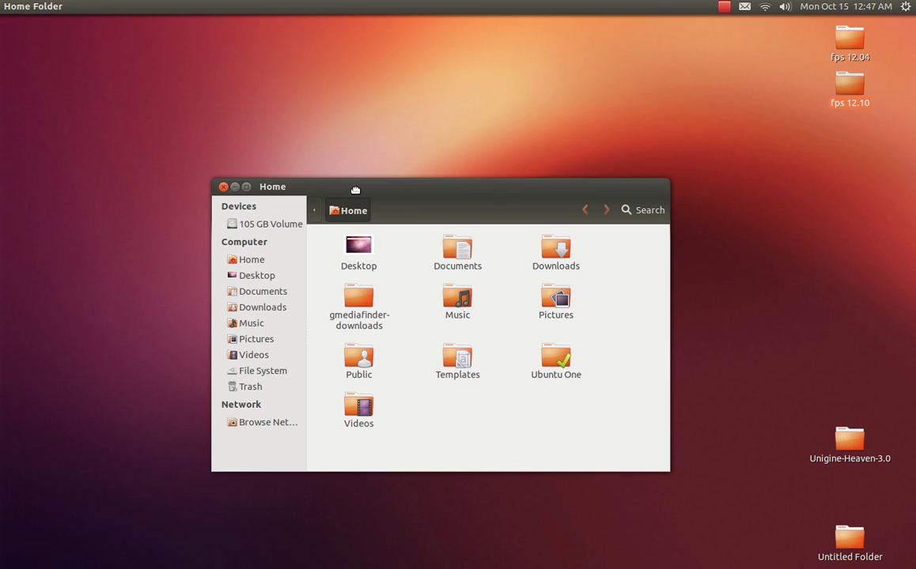
pyautogui.moveTo(355, 190); pyautogui.dragTo(284, 153)
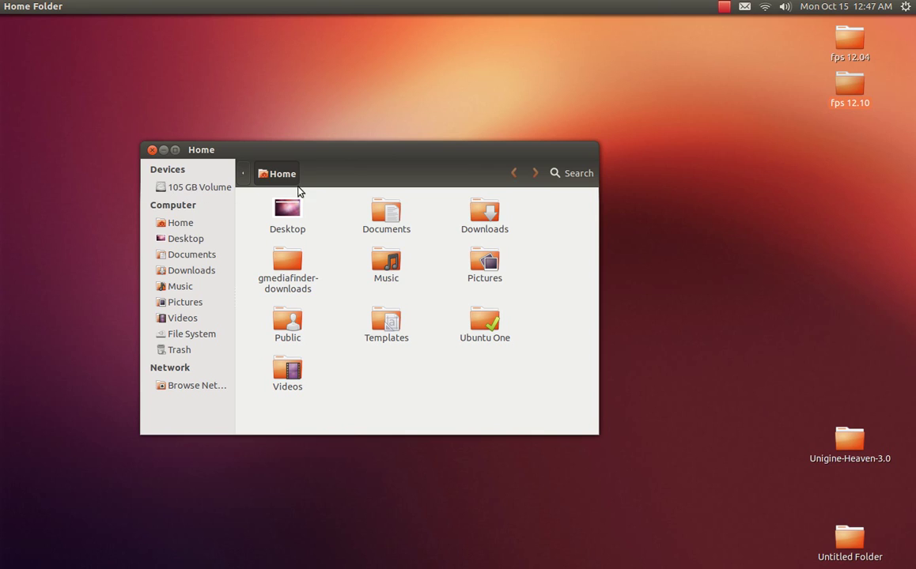
pyautogui.moveTo(251, 192); pyautogui.dragTo(276, 182)
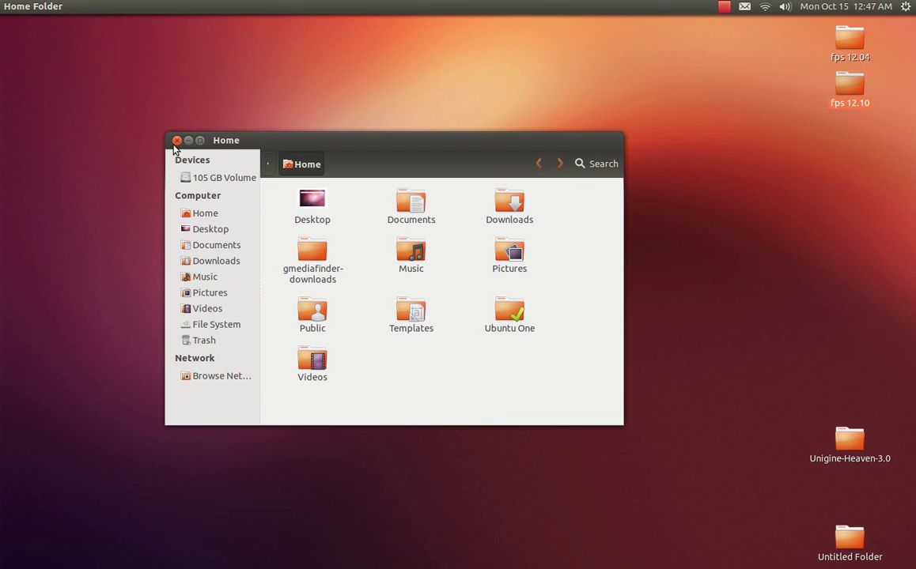
pyautogui.moveTo(287, 134); pyautogui.dragTo(349, 151)
pyautogui.click(239, 158)
# Step: View the $109.99 EVGA GeForce graphics card suggested by a Dash search for "nvidia", and clear the search
pyautogui.moveTo(30, 72)
pyautogui.click(20, 34)
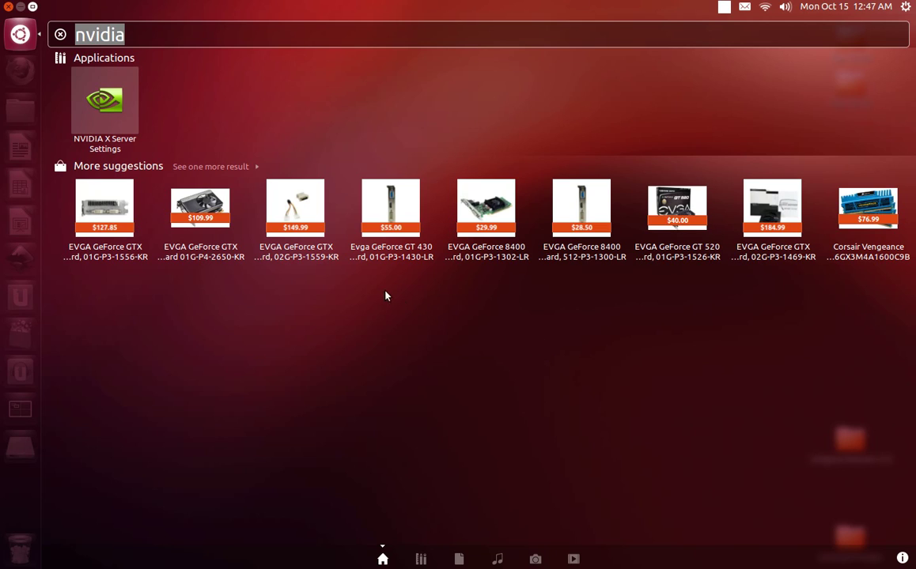
pyautogui.click(190, 204)
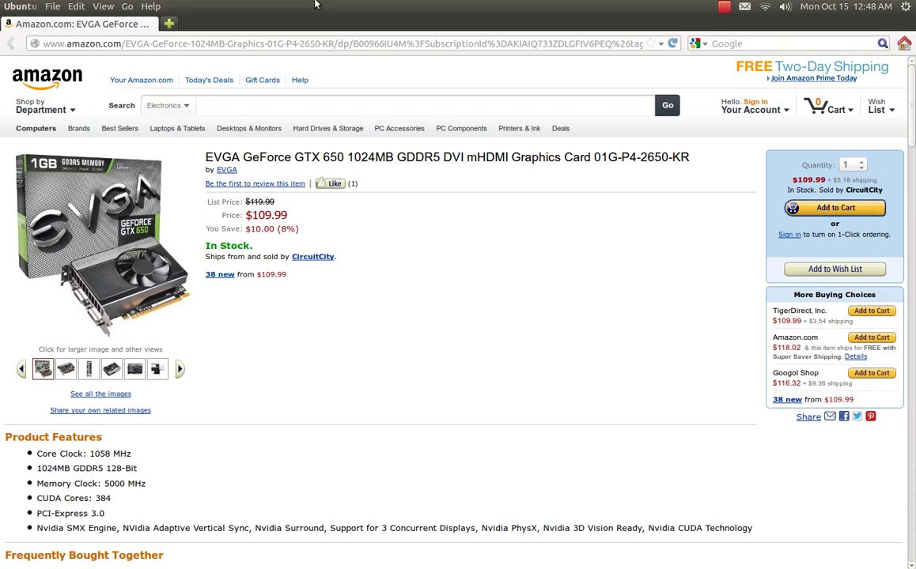
pyautogui.click(29, 7)
pyautogui.click(73, 50)
pyautogui.press('super')
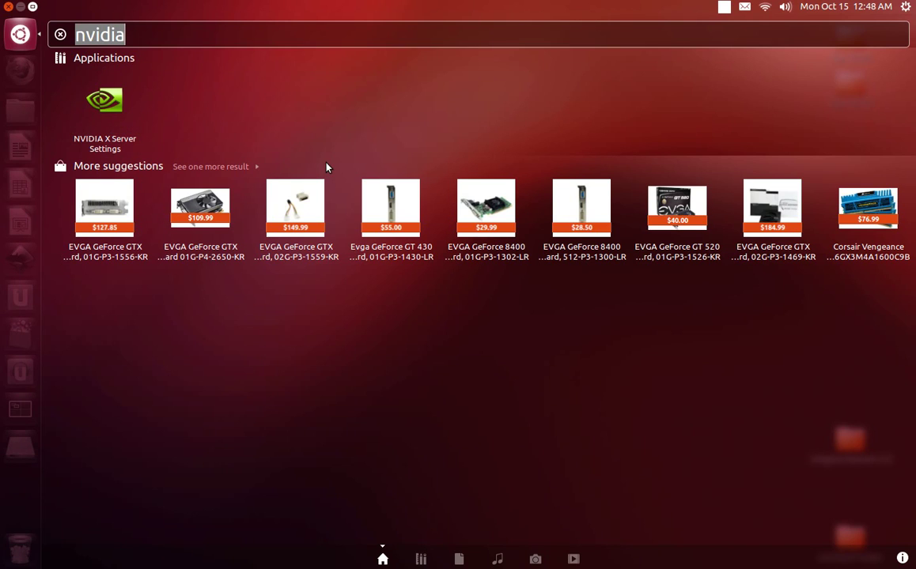
pyautogui.press('BackSpace')
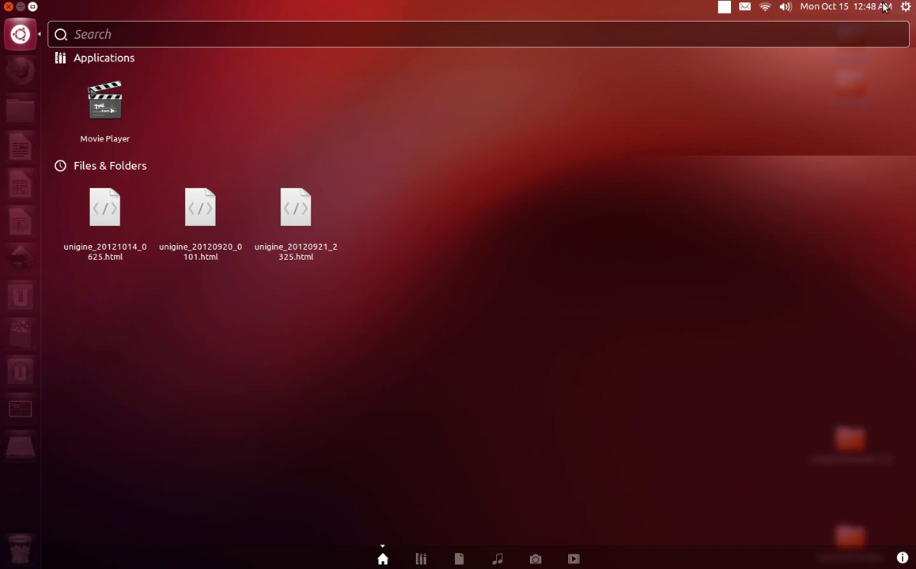
# Step: Open the Privacy page of System Settings
pyautogui.click(905, 7)
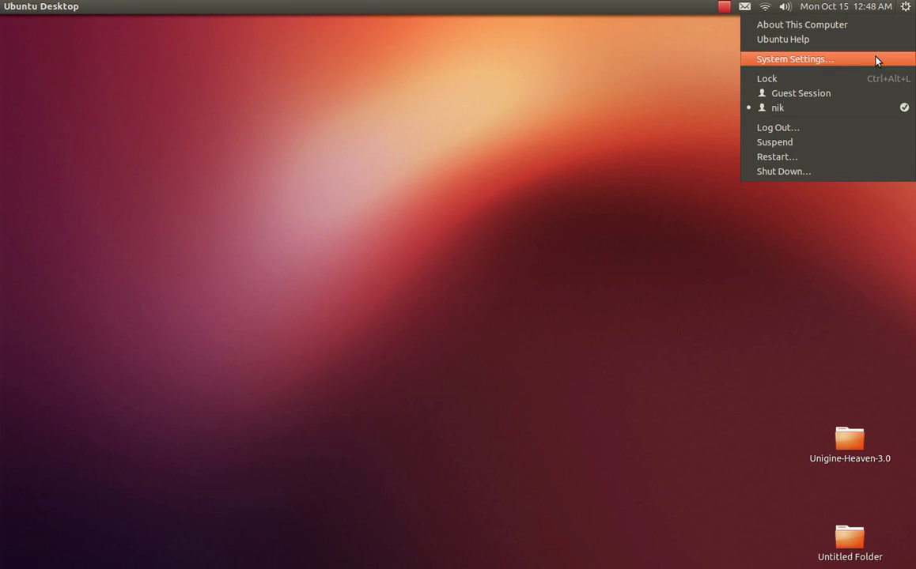
pyautogui.click(874, 58)
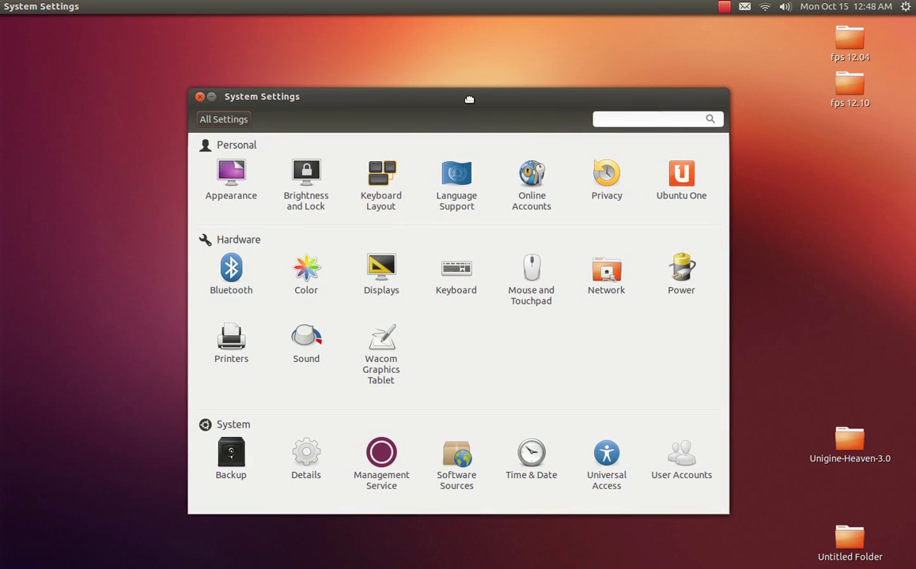
pyautogui.moveTo(469, 99); pyautogui.dragTo(374, 100)
pyautogui.click(510, 184)
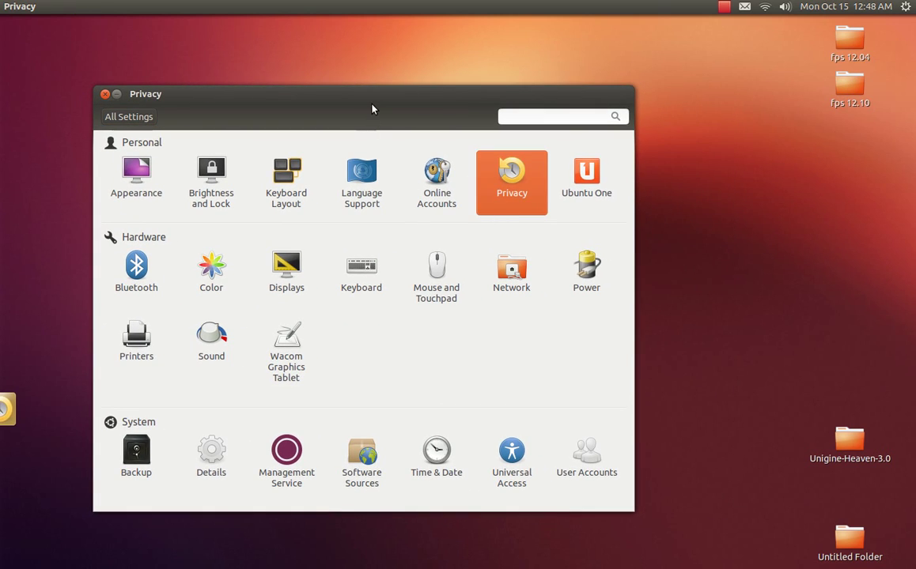
# Step: Turn the inclusion of online search results in the Dash off and back on
pyautogui.click(613, 211)
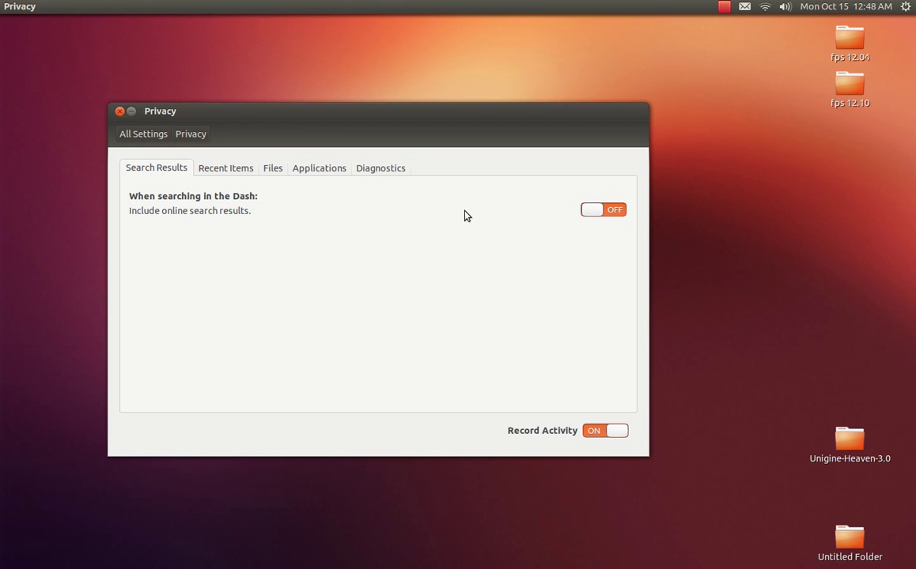
pyautogui.click(594, 210)
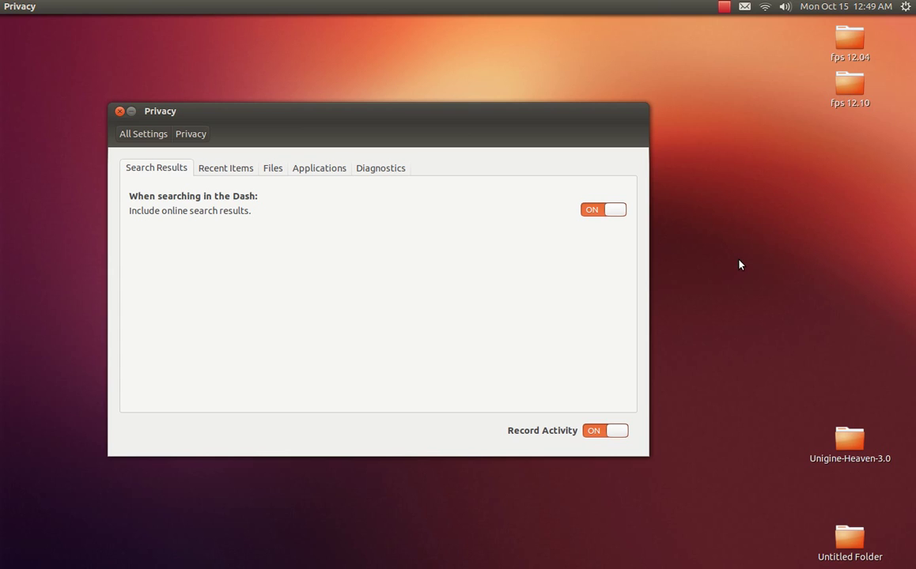
pyautogui.moveTo(463, 106); pyautogui.dragTo(467, 94)
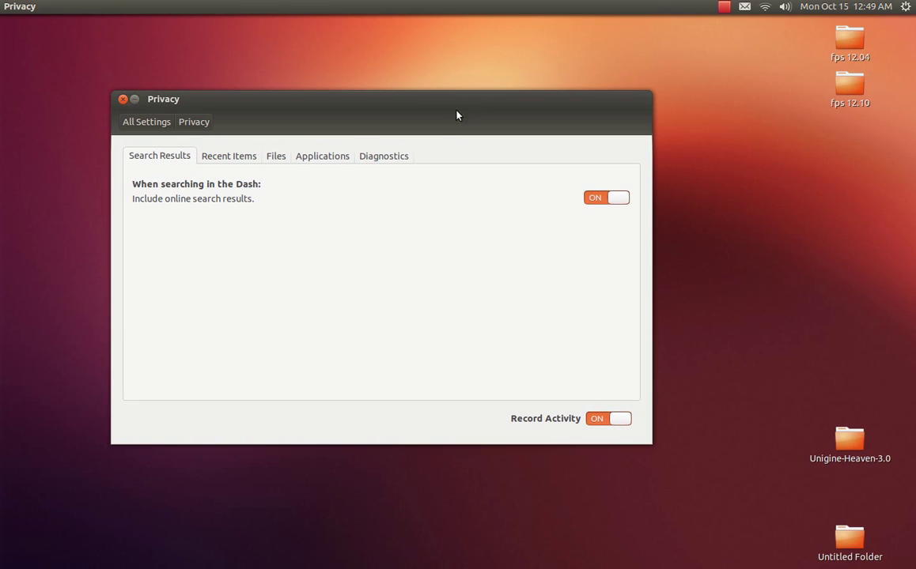
# Step: Examine the Applications, Files, Diagnostics and Search Results pages of the Privacy settings, briefly checking the Dash
pyautogui.click(320, 157)
pyautogui.moveTo(351, 106); pyautogui.dragTo(386, 70)
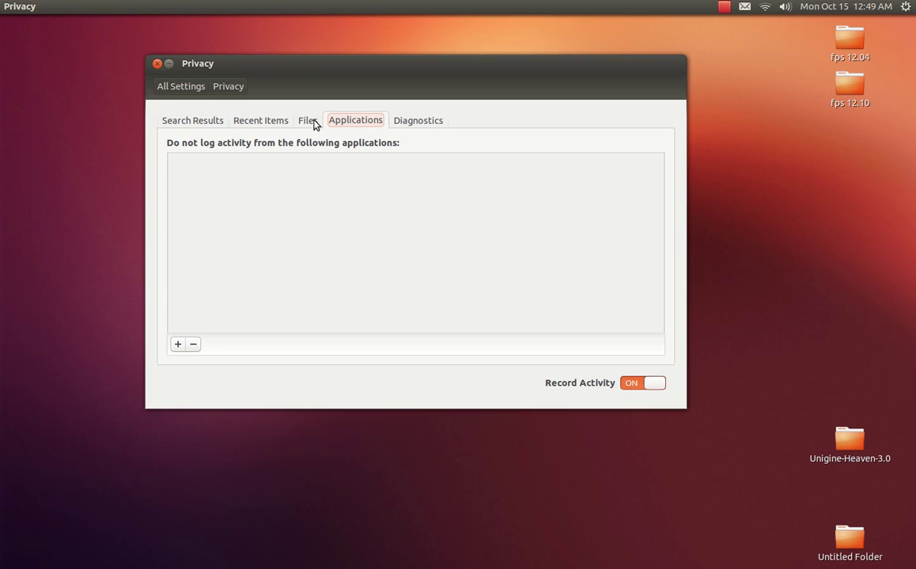
pyautogui.click(313, 122)
pyautogui.click(20, 34)
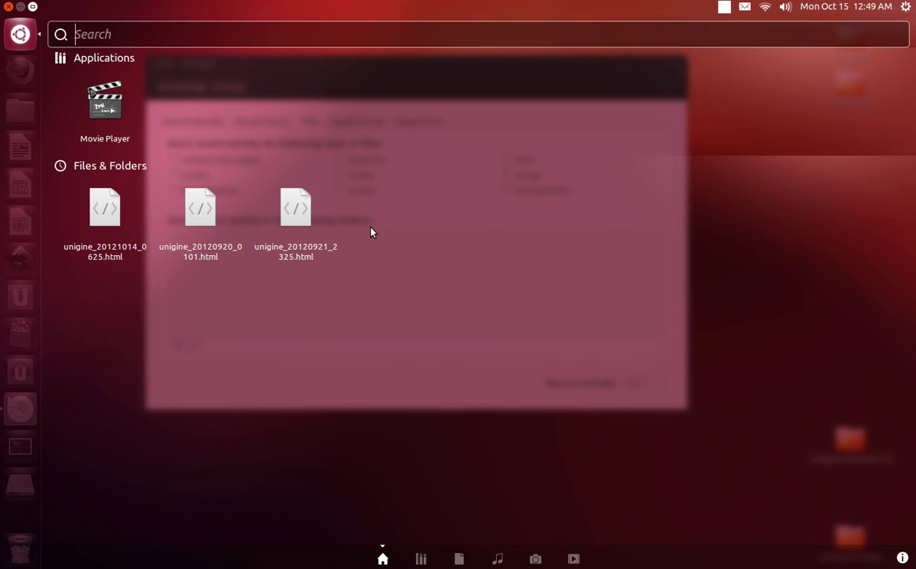
pyautogui.click(33, 31)
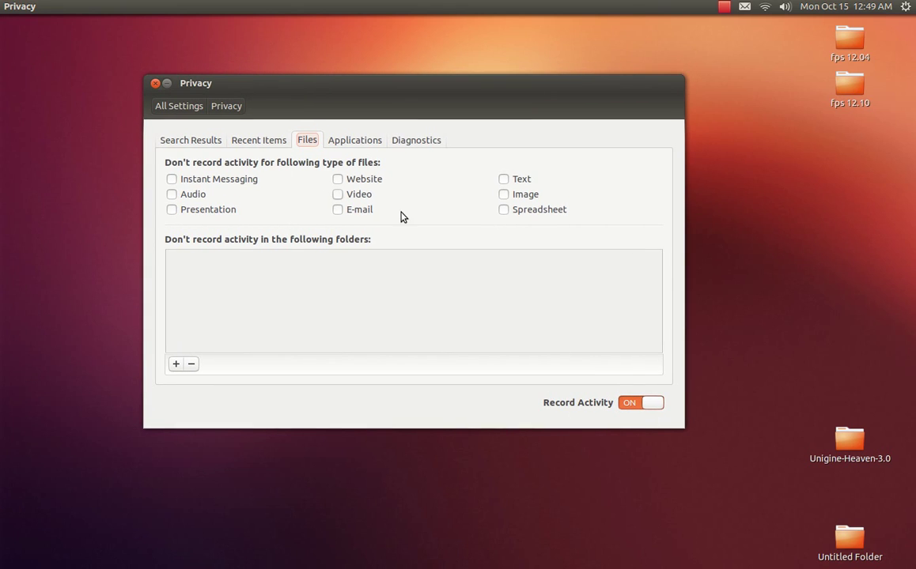
pyautogui.click(400, 146)
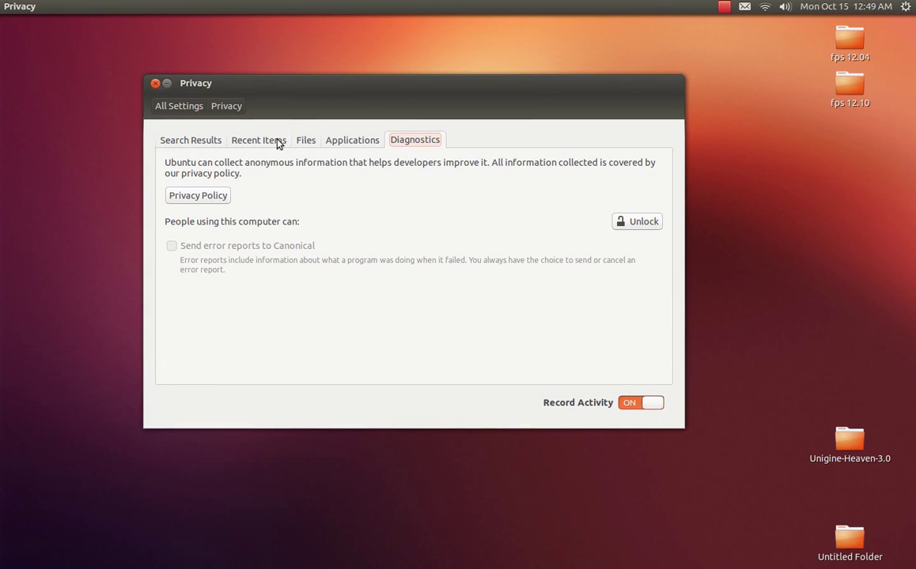
pyautogui.click(178, 143)
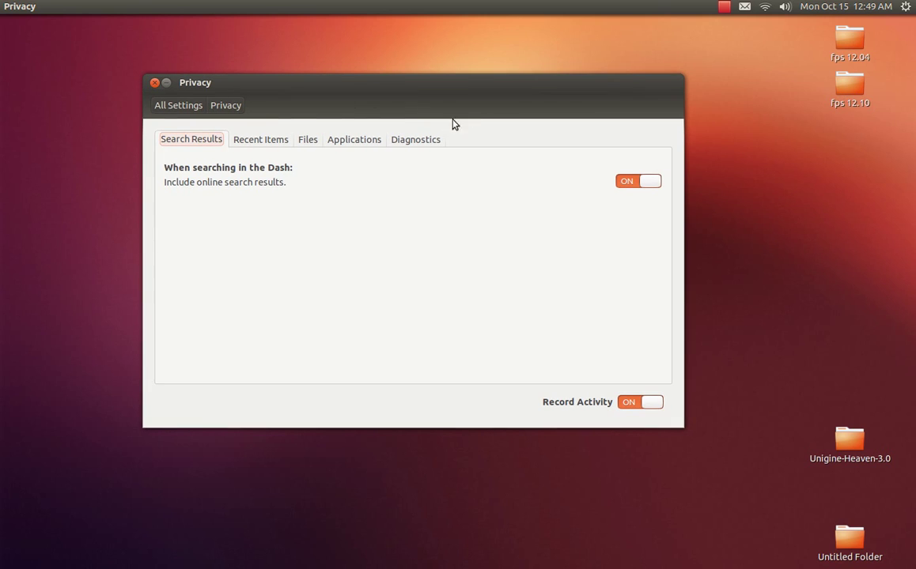
# Step: Open Online Accounts from all settings and look through the account providers available to add
pyautogui.click(179, 110)
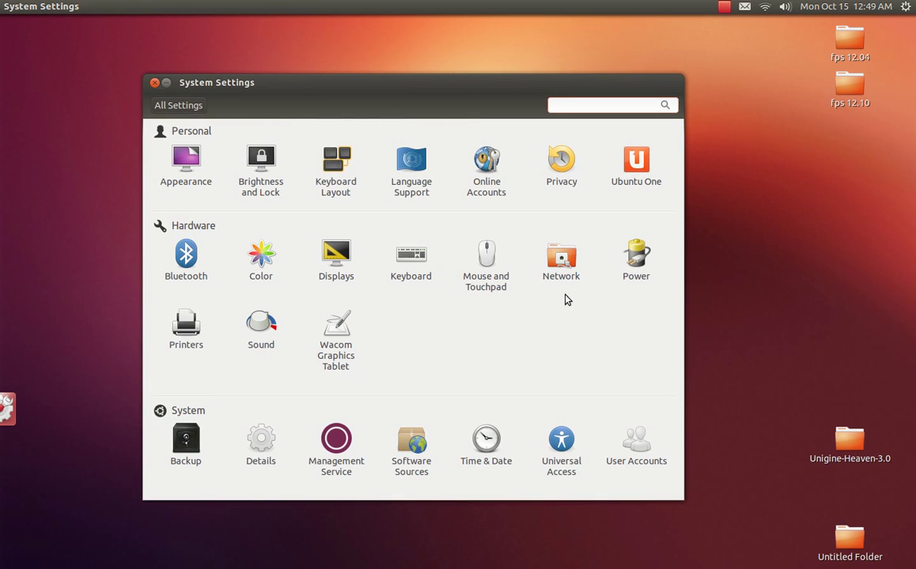
pyautogui.click(490, 194)
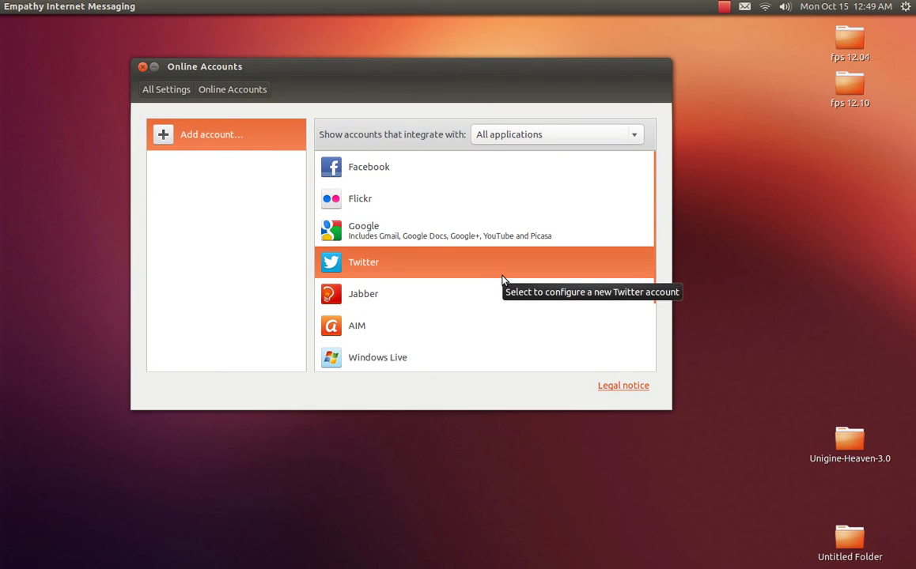
pyautogui.scroll(-2, 557, 309)
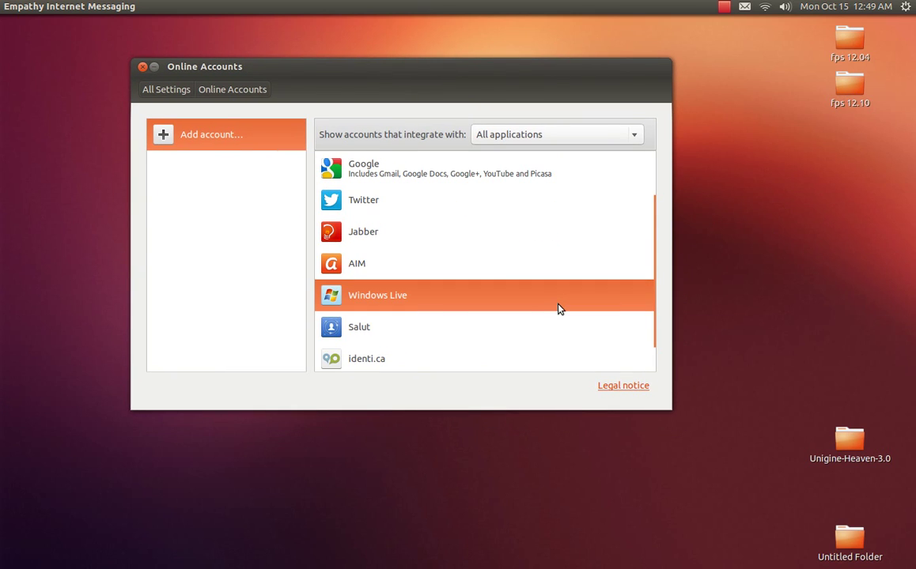
# Step: Open the Online Accounts legal notice from the end of the account provider list, view it and close its window
pyautogui.scroll(-1, 558, 308)
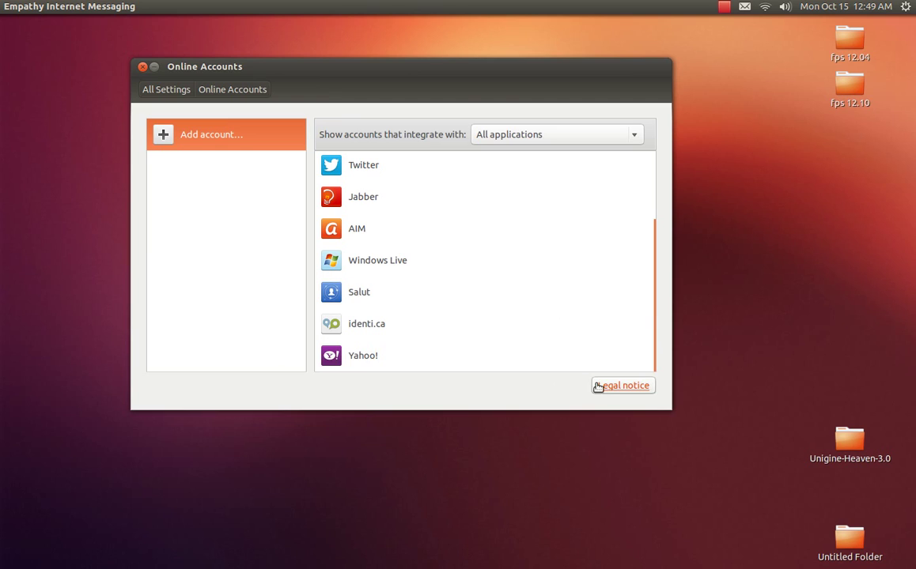
pyautogui.click(624, 393)
pyautogui.moveTo(716, 195); pyautogui.dragTo(412, 57)
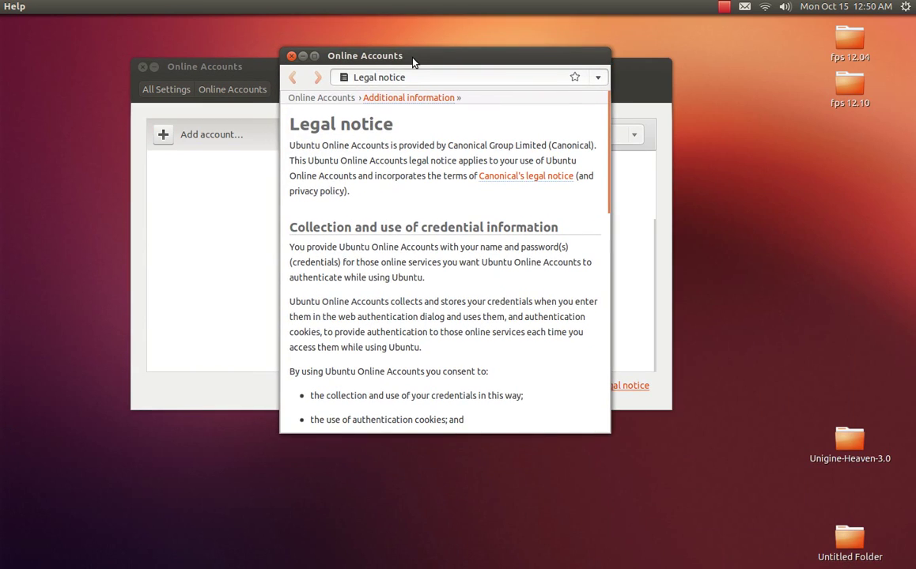
pyautogui.click(291, 57)
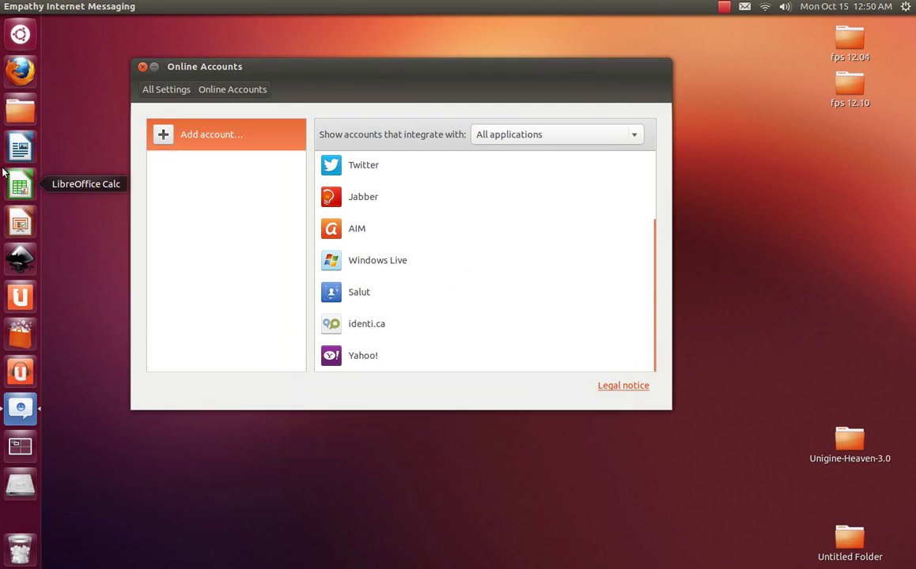
# Step: Open the Dash's legal notice on searching in Firefox and view it in a maximized window
pyautogui.click(19, 34)
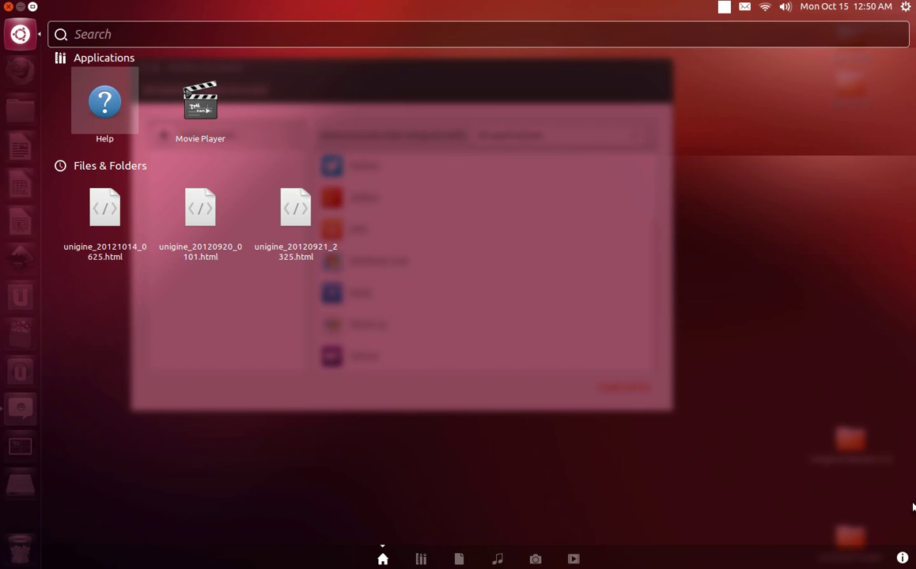
pyautogui.click(586, 342)
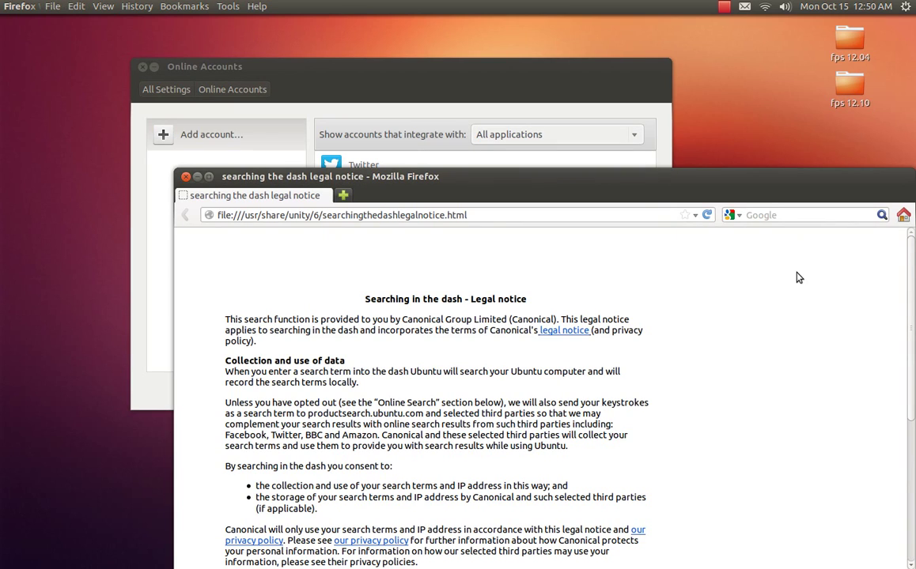
pyautogui.doubleClick(529, 175)
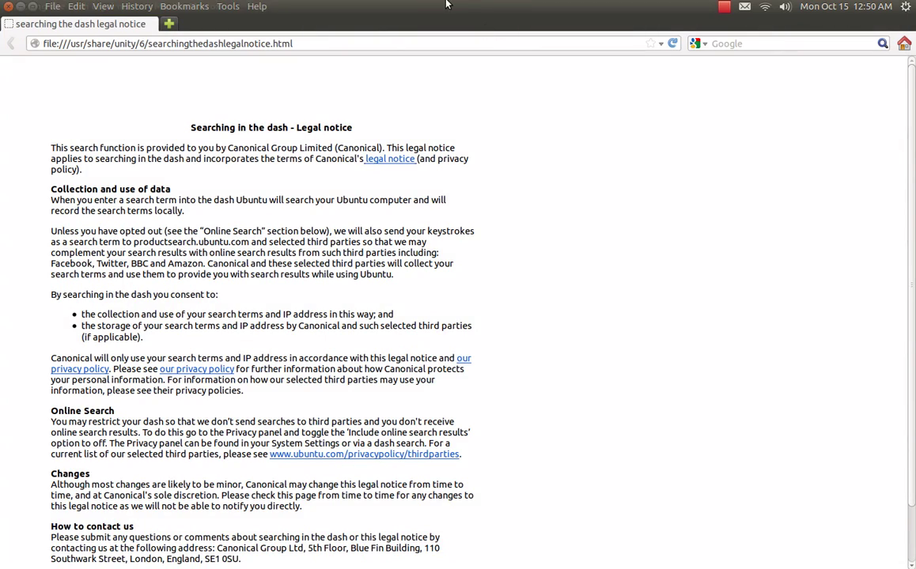
pyautogui.doubleClick(447, 4)
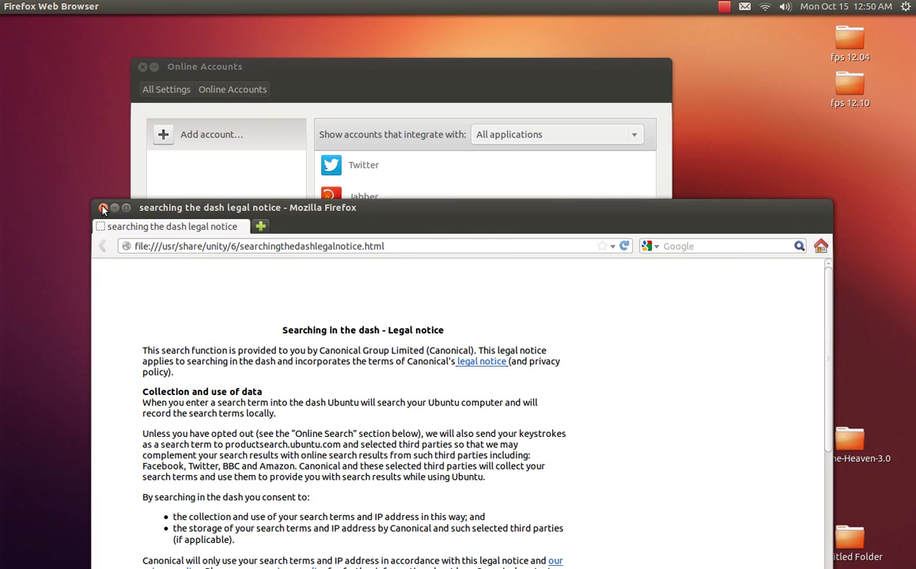
pyautogui.doubleClick(404, 204)
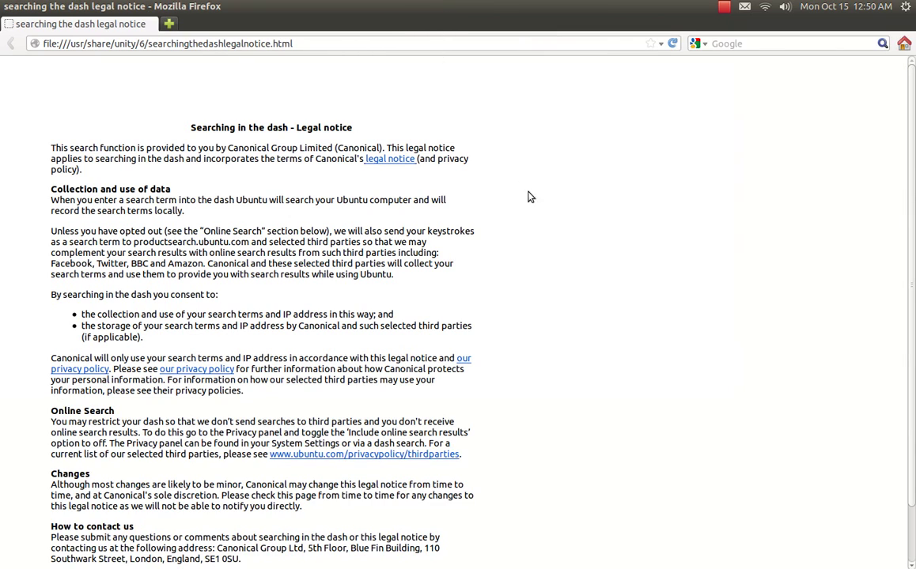
# Step: Search Google for "youtube" and open the YouTube website from the results
pyautogui.click(719, 45)
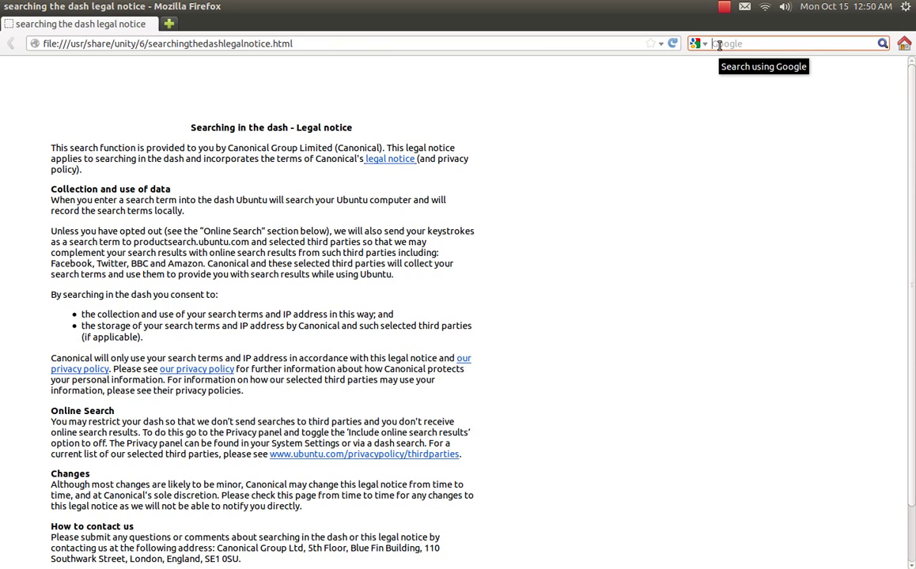
pyautogui.write('youtube')
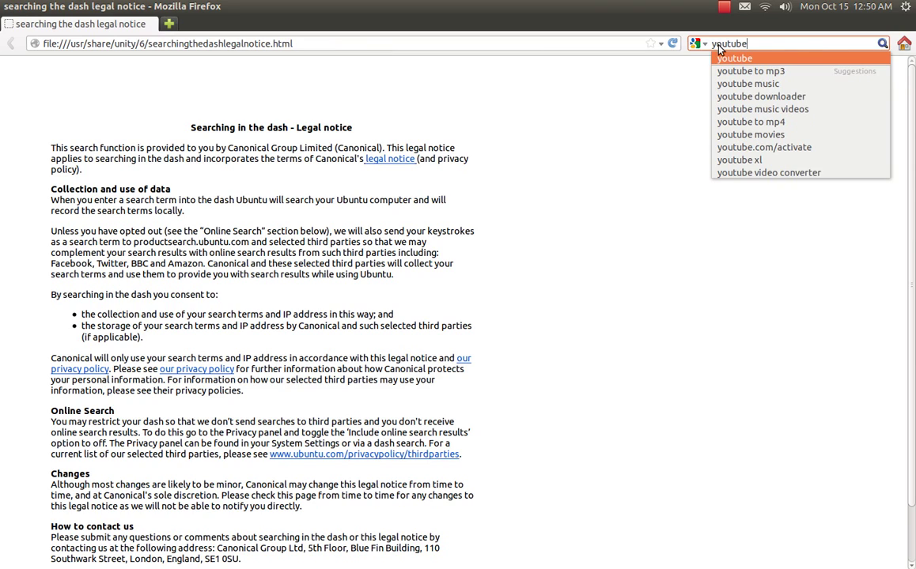
pyautogui.press('Return')
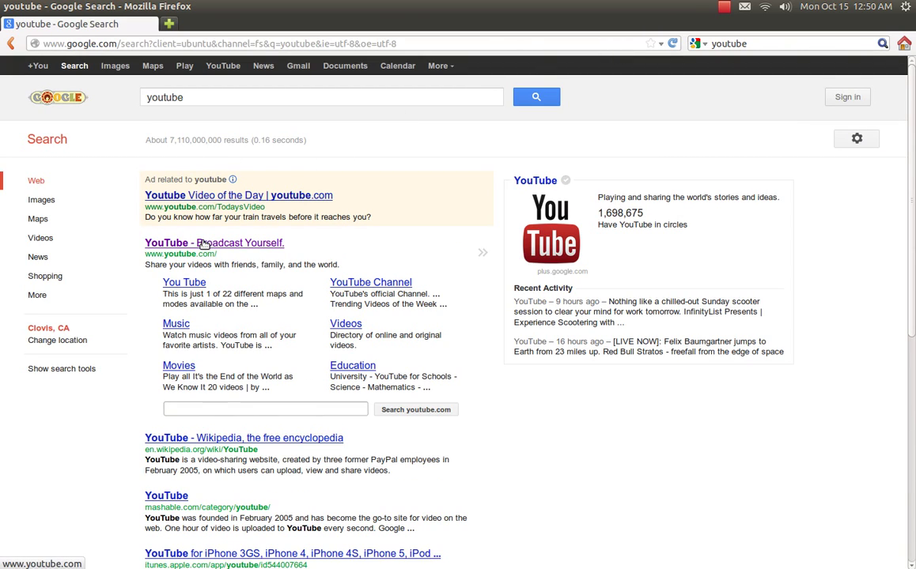
pyautogui.click(204, 244)
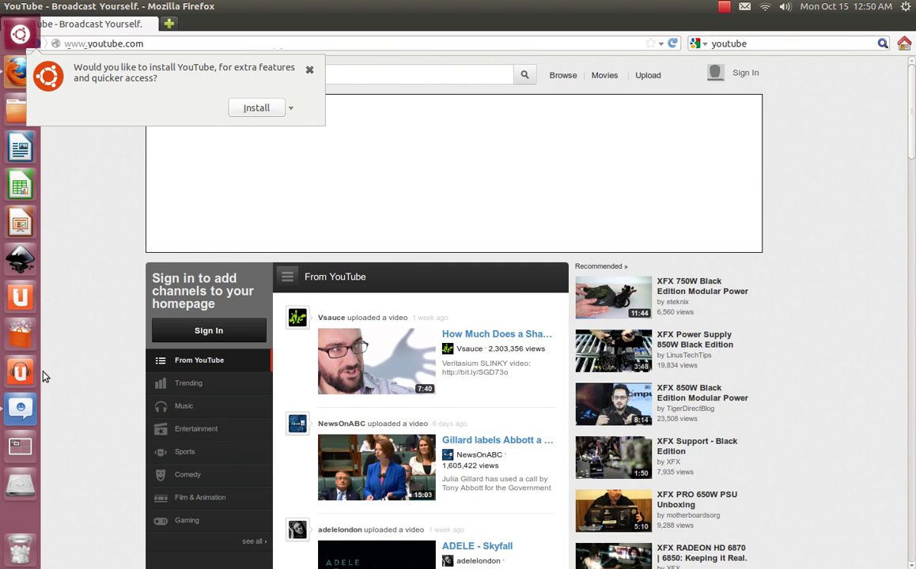
# Step: Restore the Firefox window from full size, move it lower on the desktop, and close both Firefox and Online Accounts
pyautogui.moveTo(2, 424)
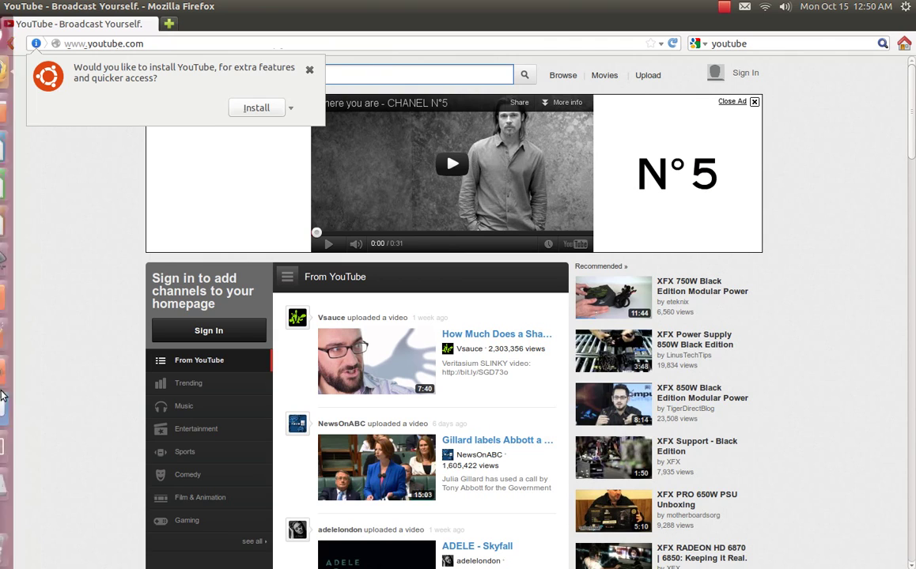
pyautogui.click(395, 6)
pyautogui.doubleClick(445, 4)
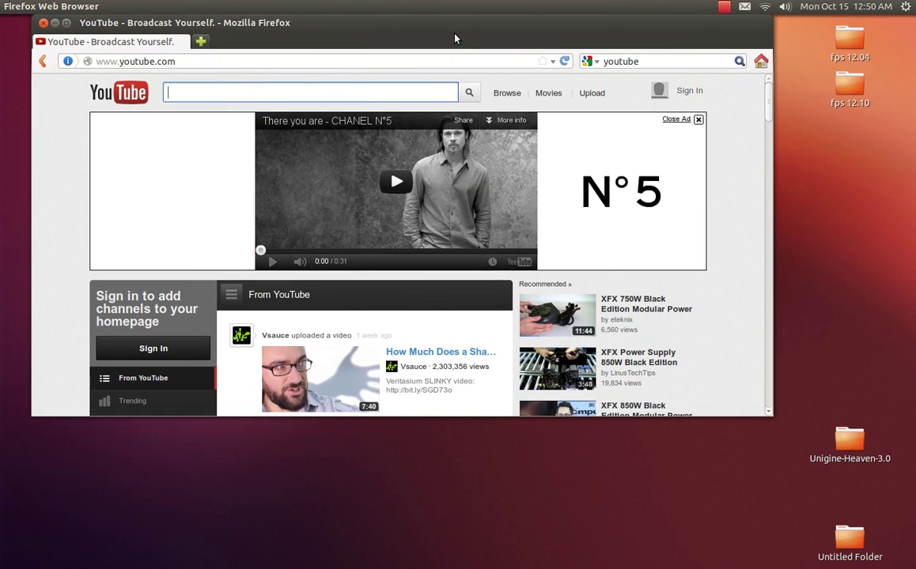
pyautogui.moveTo(28, 30); pyautogui.dragTo(33, 144)
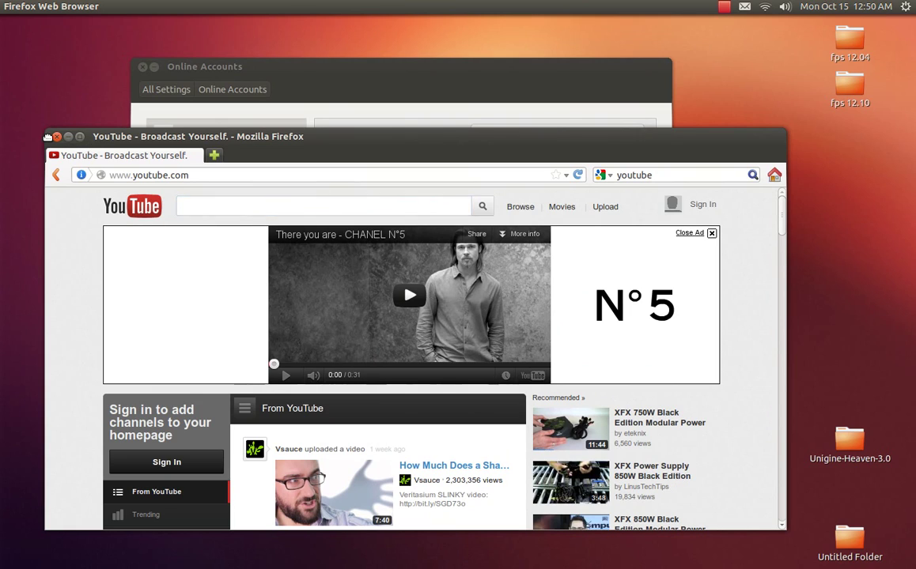
pyautogui.click(57, 139)
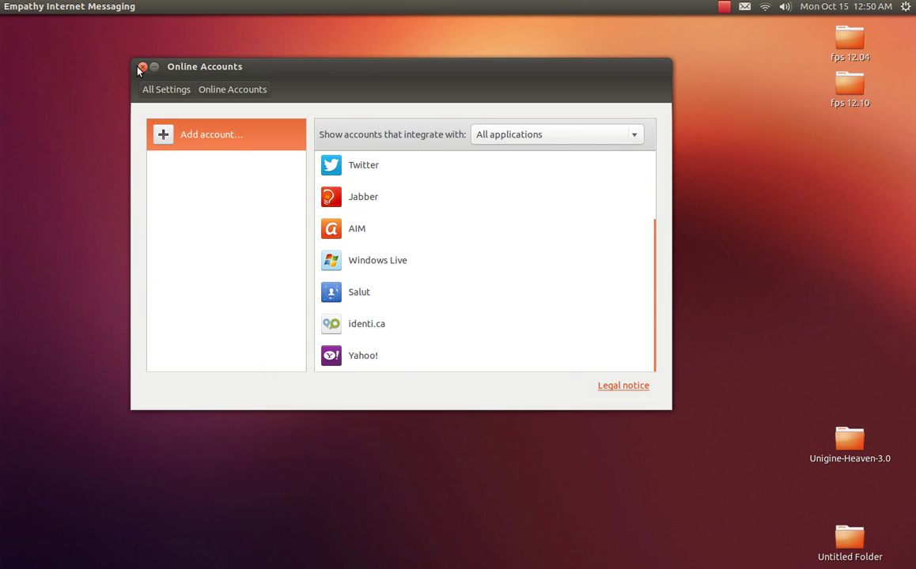
pyautogui.click(124, 59)
# Step: Open Ubuntu Software Center, look over its front page in a maximized window, and close it
pyautogui.moveTo(19, 34)
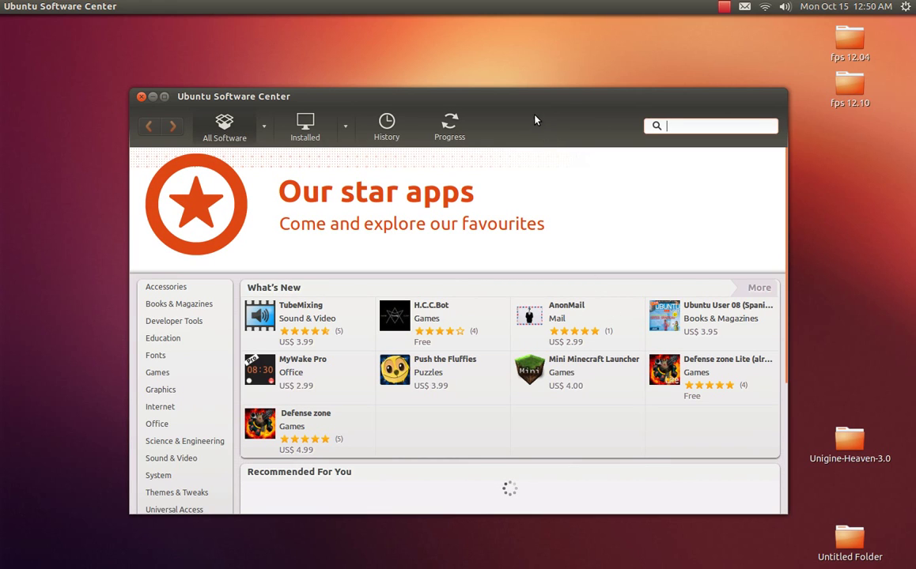
pyautogui.moveTo(531, 116); pyautogui.dragTo(490, 42)
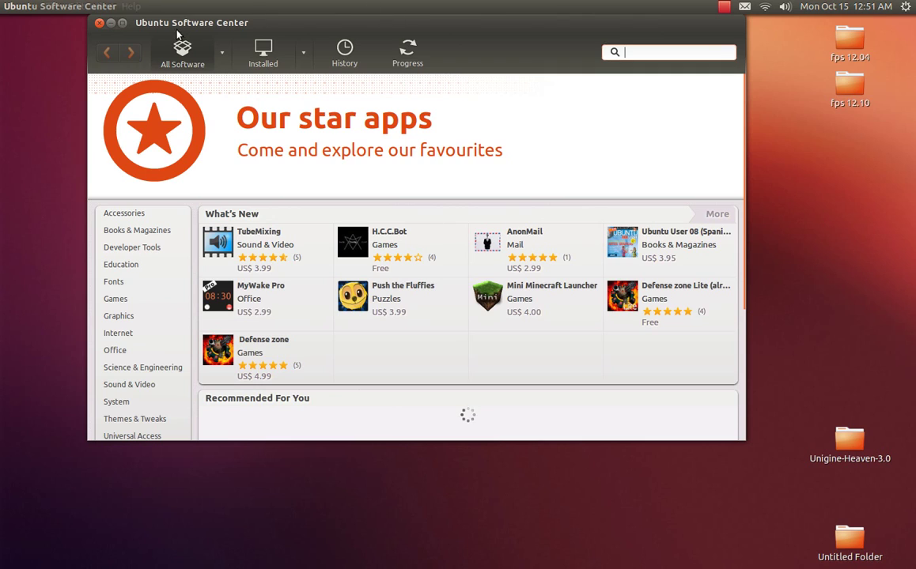
pyautogui.click(122, 22)
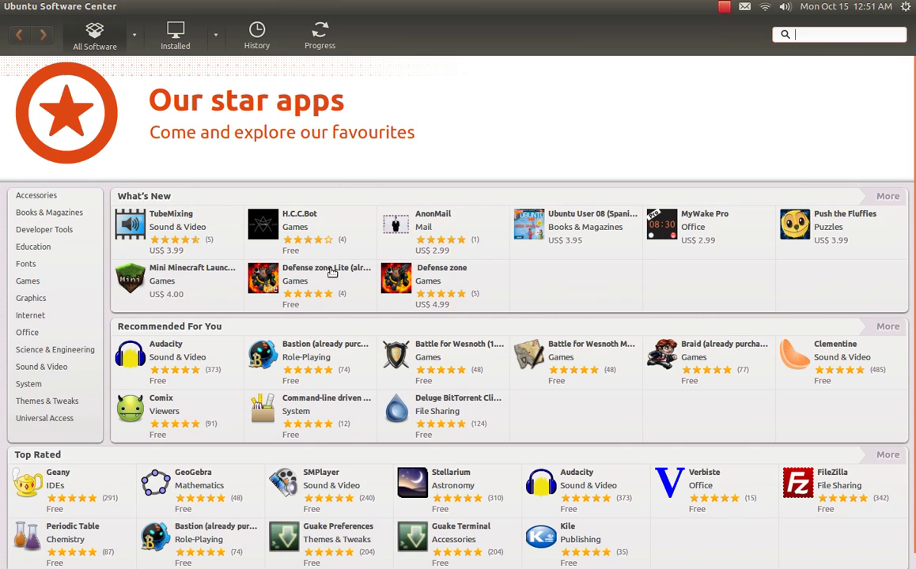
pyautogui.moveTo(380, 6); pyautogui.dragTo(398, 60)
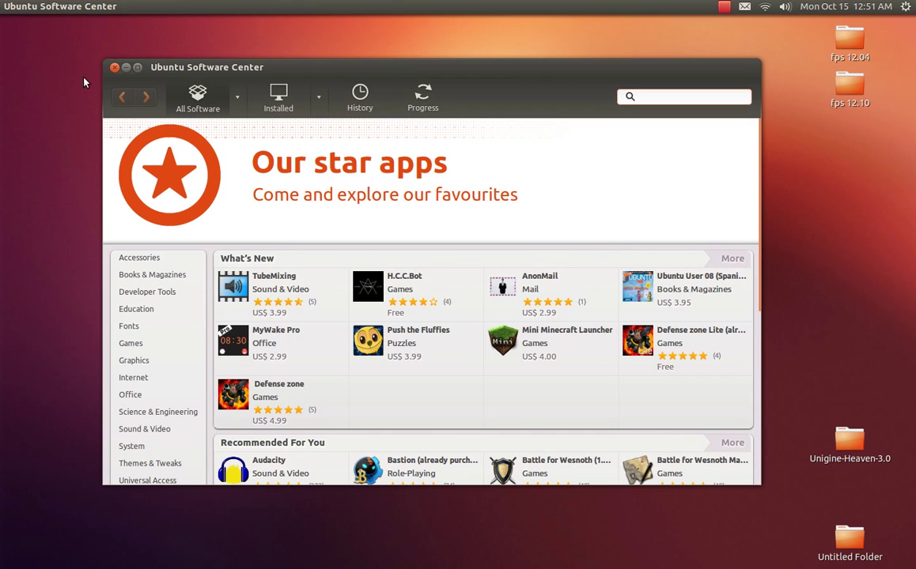
pyautogui.click(115, 68)
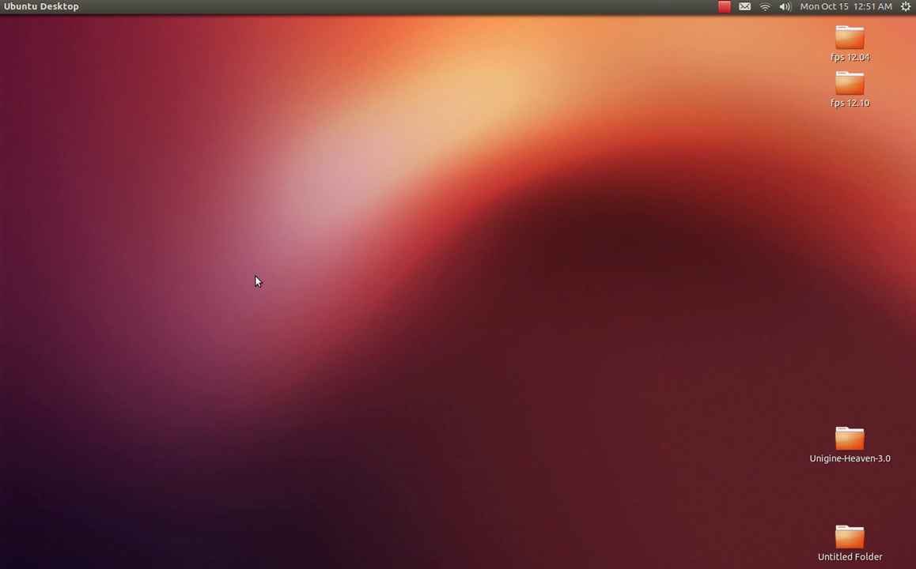
# Step: Show the Dash preview of Movie Player with its description and reviews, and close the Dash
pyautogui.click(20, 34)
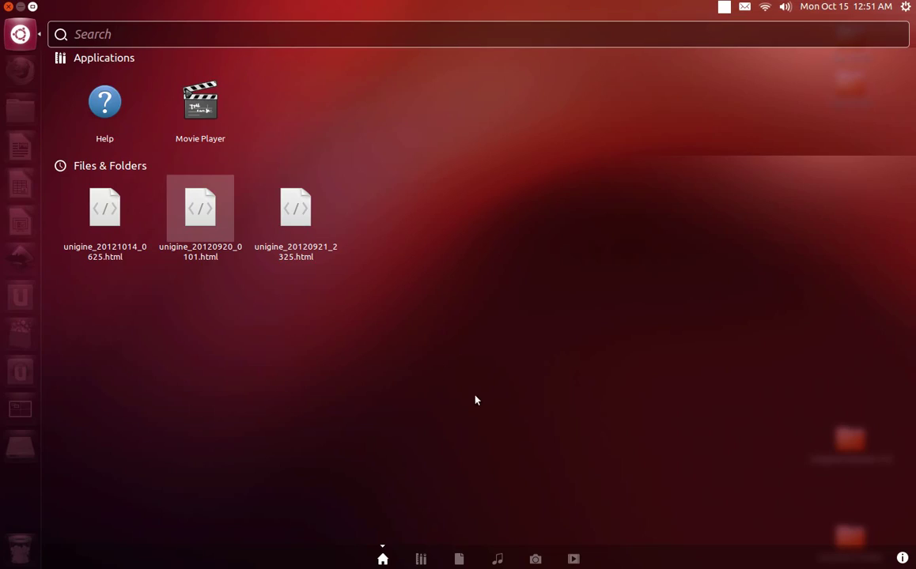
pyautogui.rightClick(200, 105)
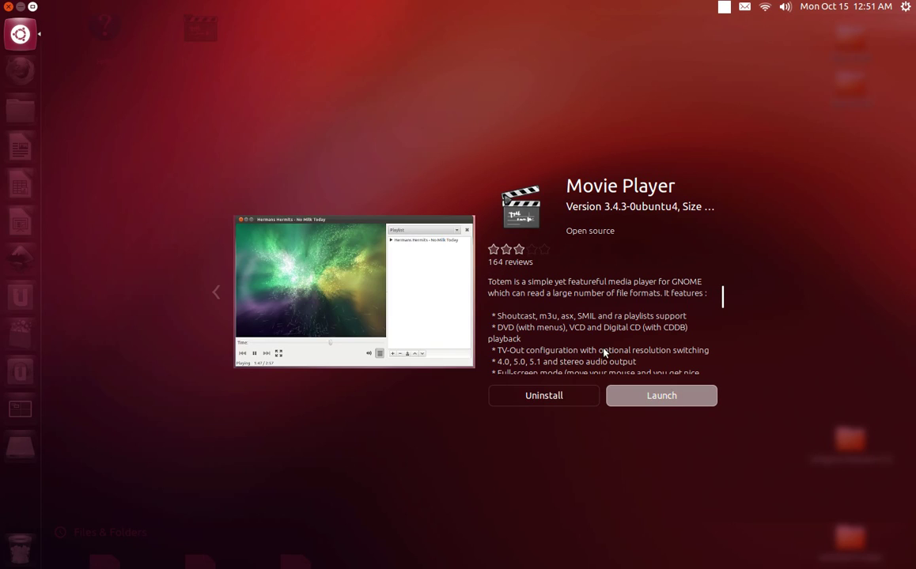
pyautogui.click(214, 293)
pyautogui.click(5, 34)
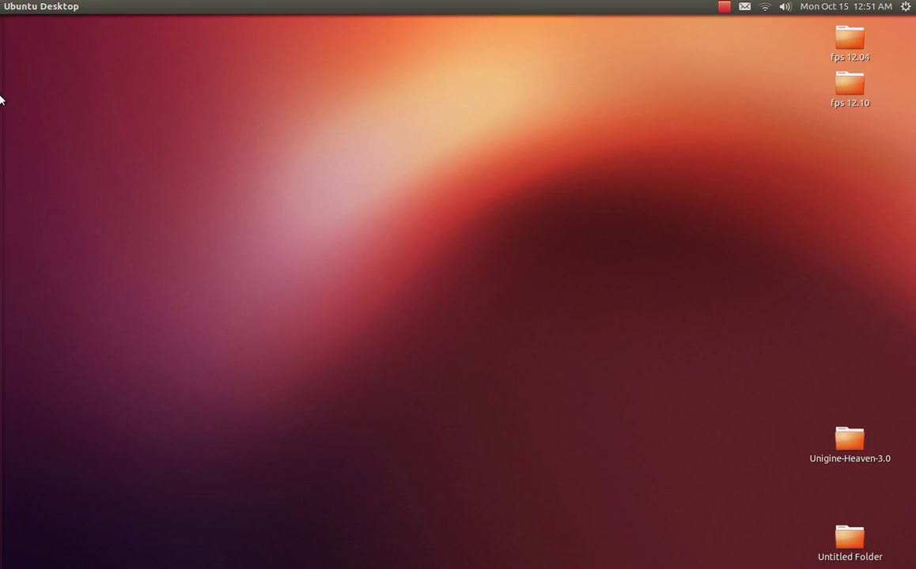
# Step: Search the Dash home for "7zip"
pyautogui.click(11, 35)
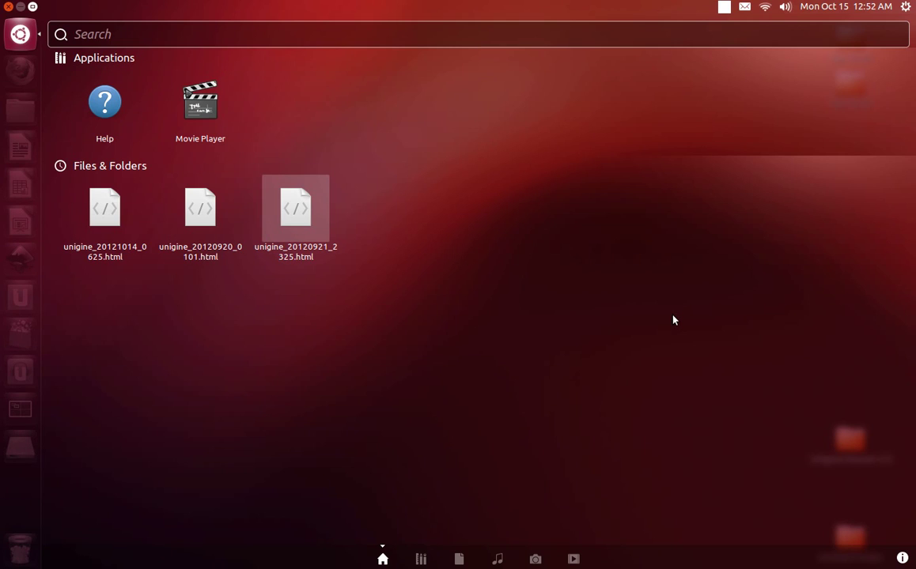
pyautogui.write('Z')
pyautogui.press('BackSpace')
pyautogui.write('7zip')
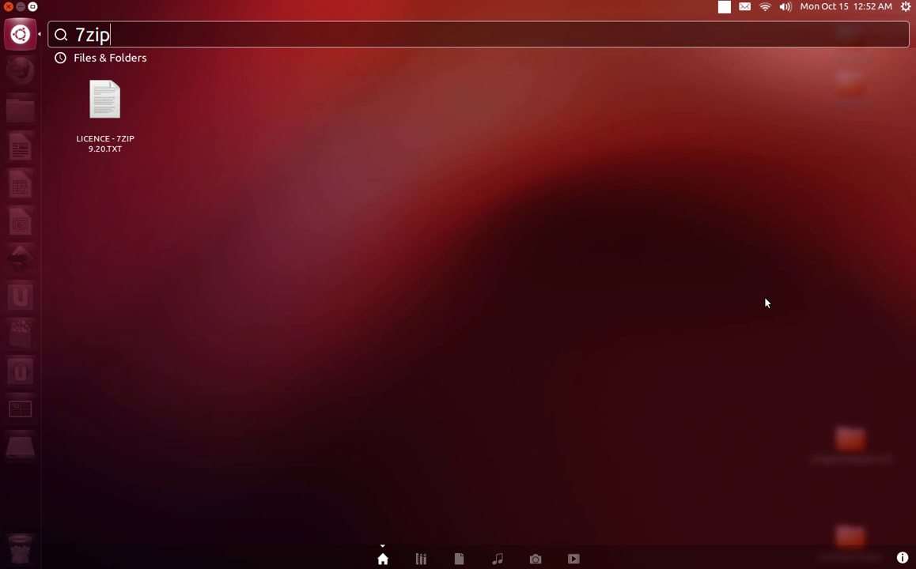
# Step: Restrict the Dash to applications and search there for "7zip"
pyautogui.click(422, 560)
pyautogui.write('7')
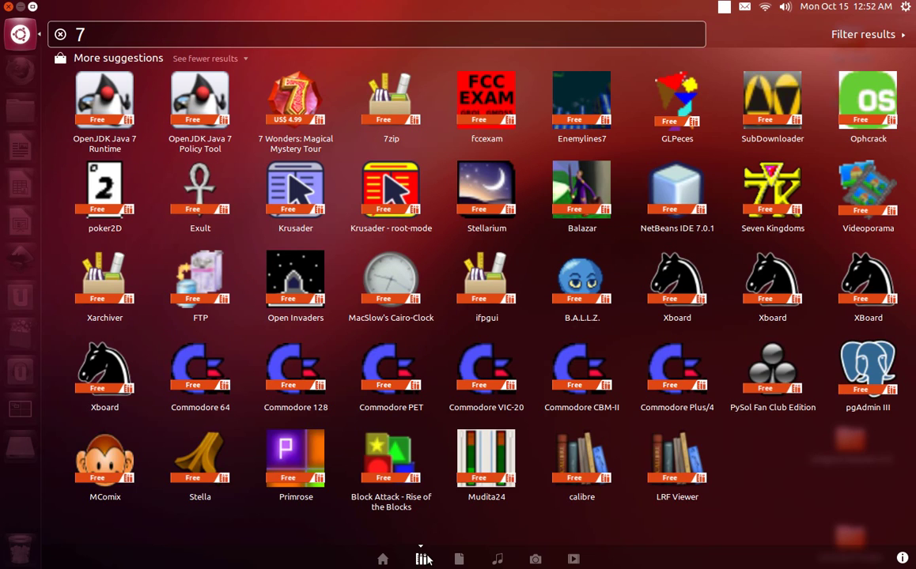
pyautogui.write('7ip')
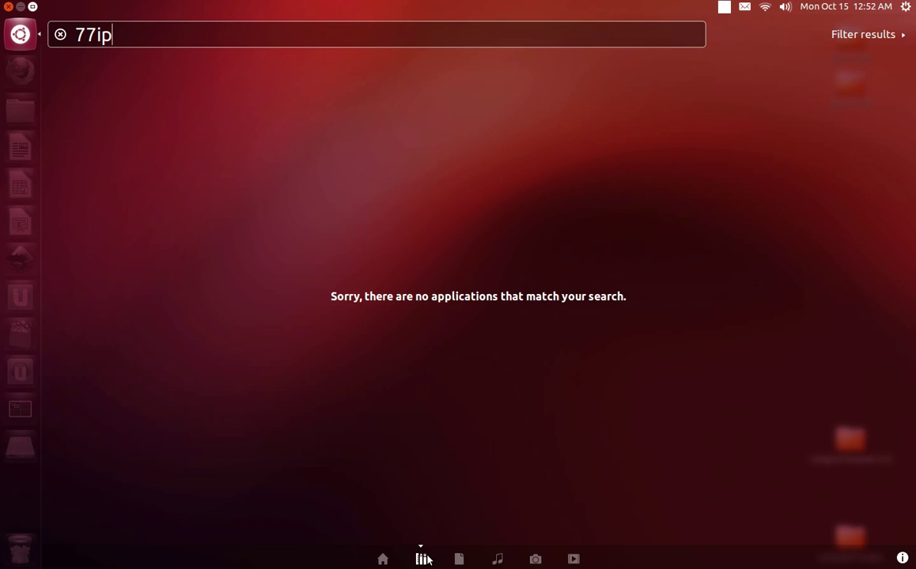
pyautogui.press('BackSpace')
pyautogui.press('BackSpace')
pyautogui.press('BackSpace')
pyautogui.write('z')
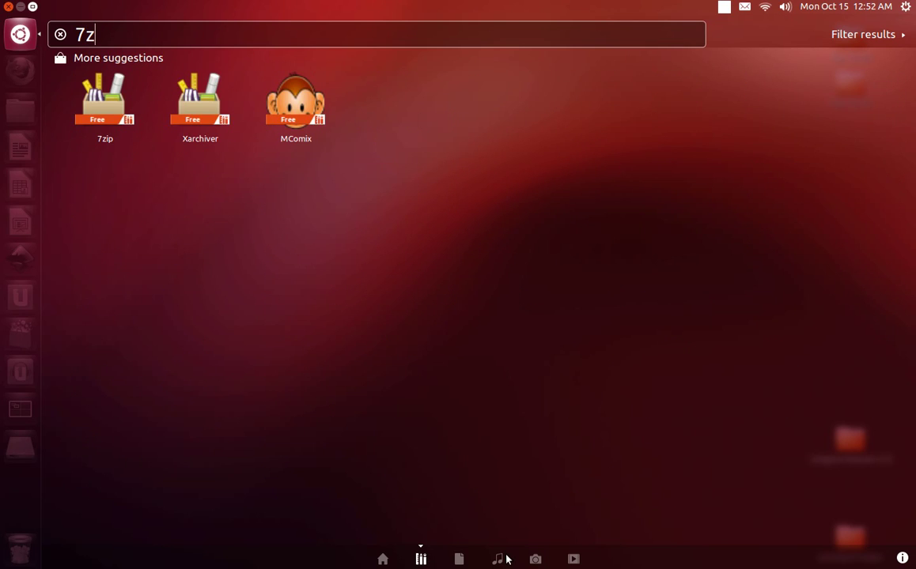
pyautogui.write('ip')
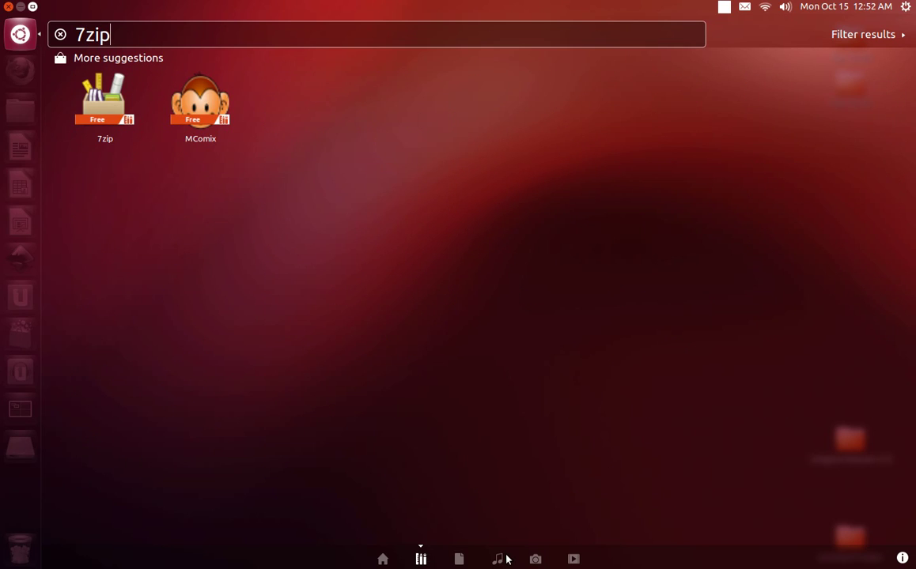
# Step: Preview the 7zip application and install its free download, authenticating with the account password
pyautogui.click(113, 115)
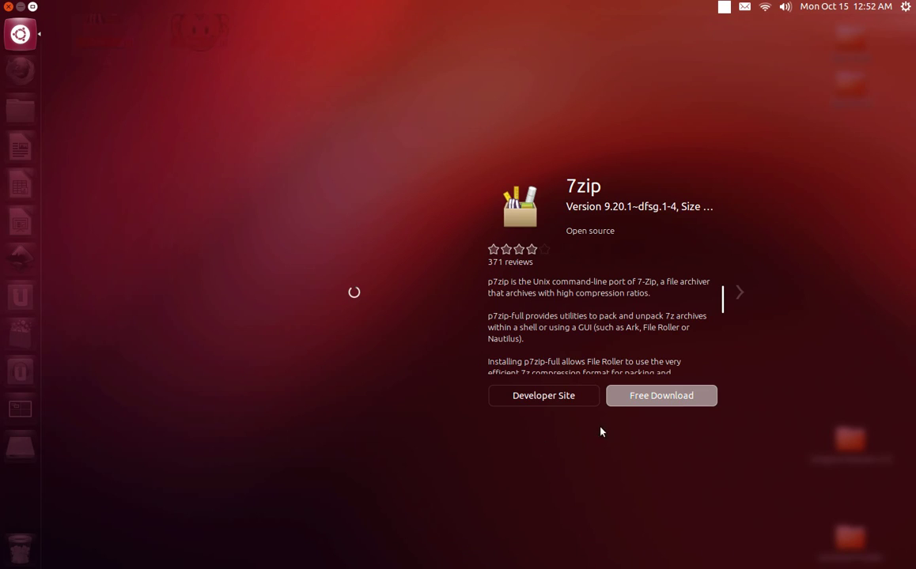
pyautogui.click(560, 400)
pyautogui.click(671, 399)
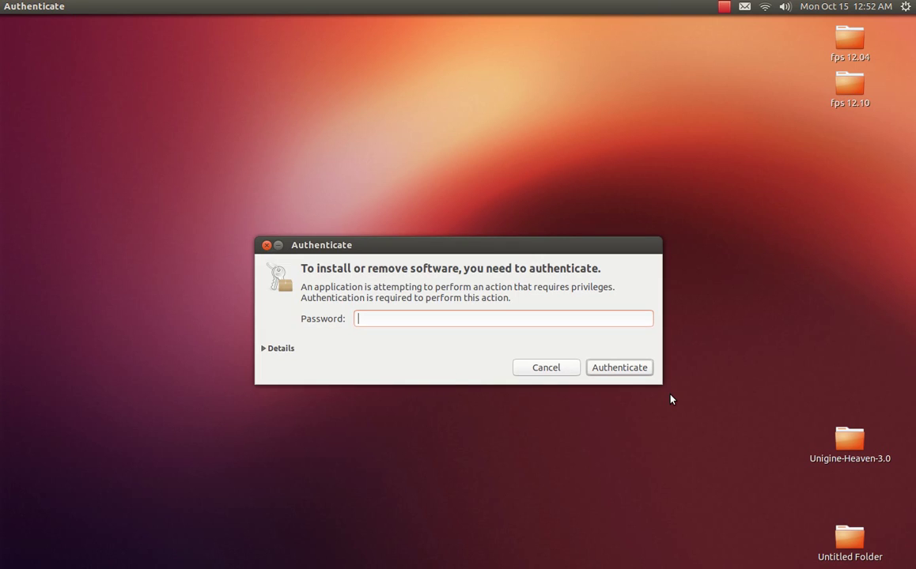
pyautogui.write('****')
pyautogui.press('Return')
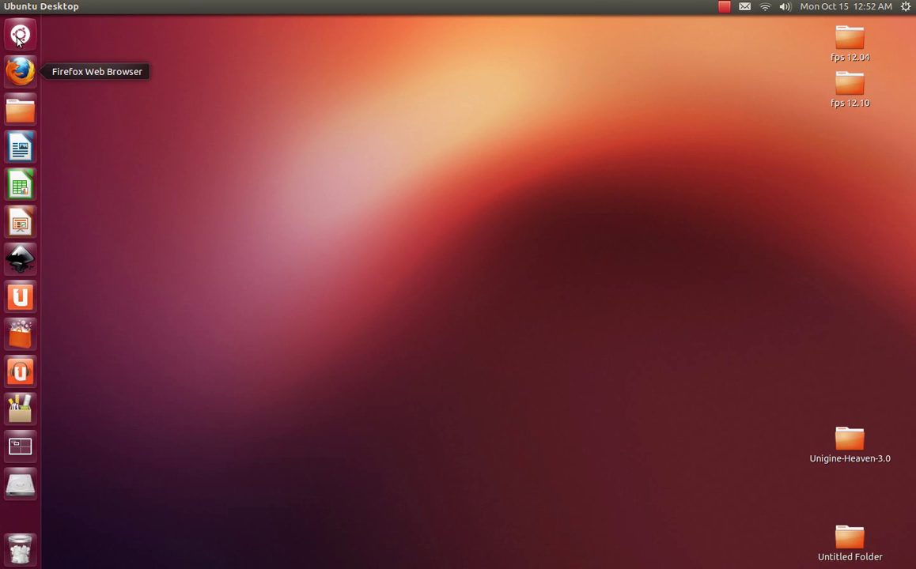
# Step: Preview the song Enlightened Garbage in the Dash's music lens and move on to the preview of America The Augmented
pyautogui.click(19, 34)
pyautogui.click(498, 559)
pyautogui.rightClick(89, 79)
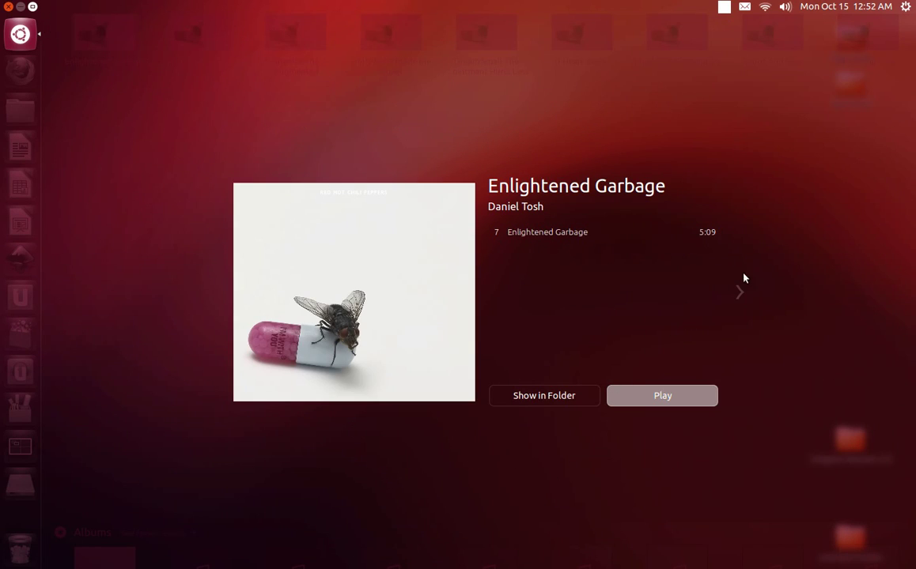
pyautogui.click(739, 293)
pyautogui.click(740, 293)
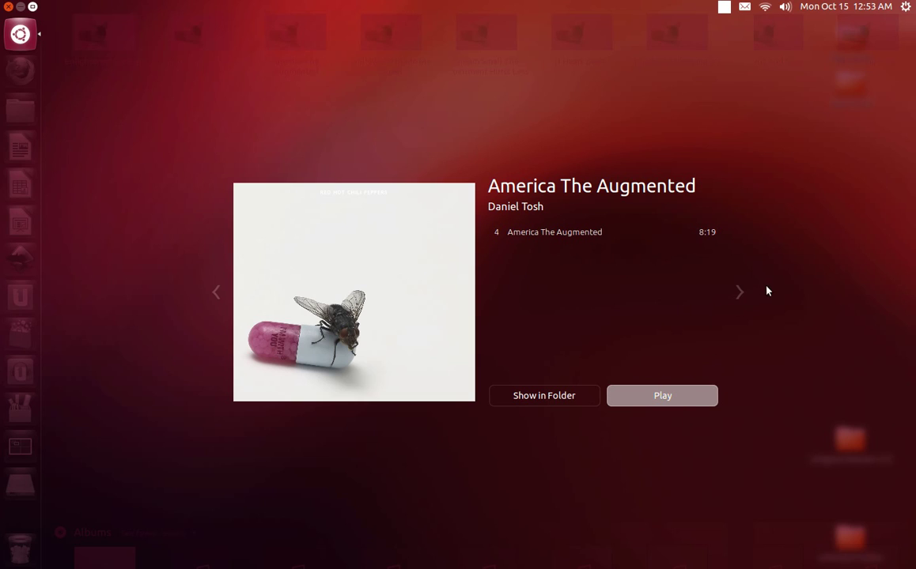
# Step: Move on to the preview of the song Hollywood Made Me Queer and return to the music collection
pyautogui.click(739, 293)
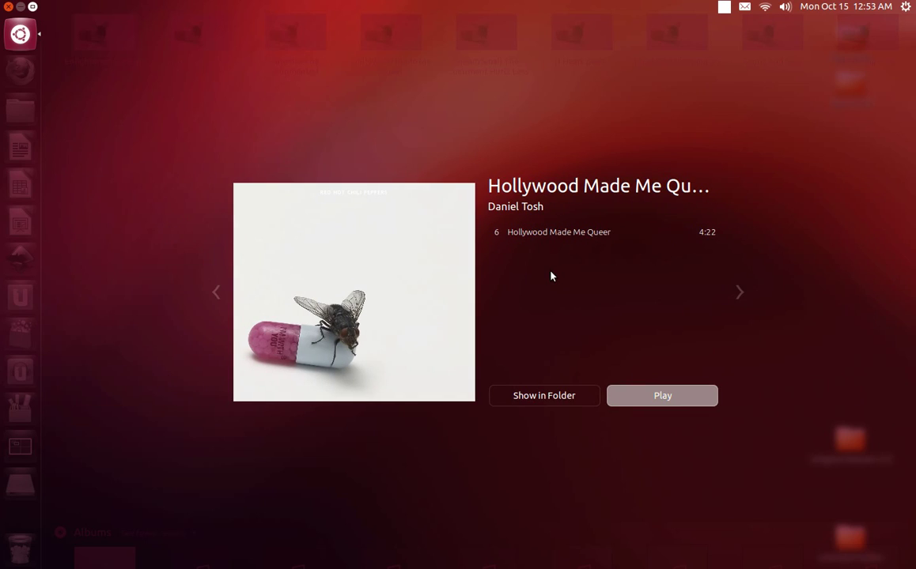
pyautogui.click(183, 289)
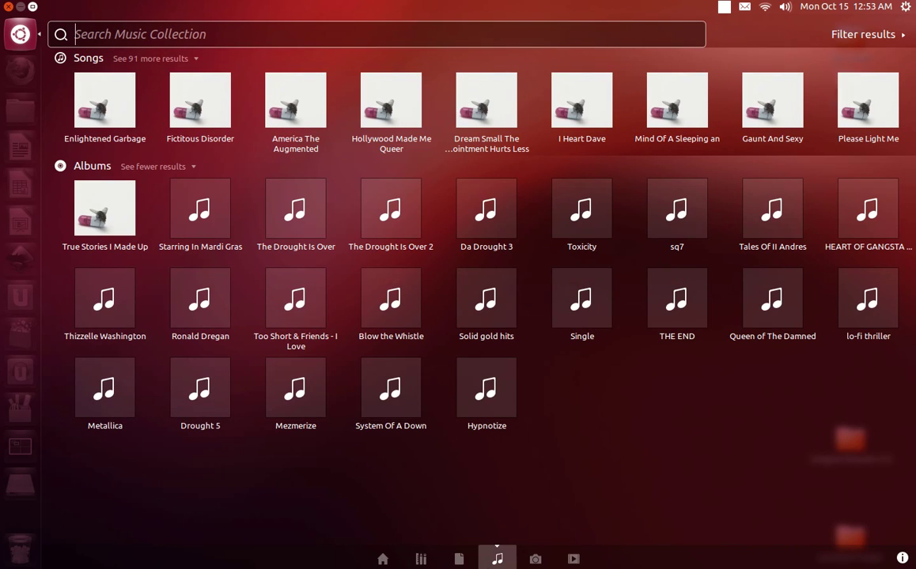
# Step: Preview the photos IMG_1224.JPG and IMG_1223.JPG in the Dash's photo lens, and close the Dash
pyautogui.click(534, 559)
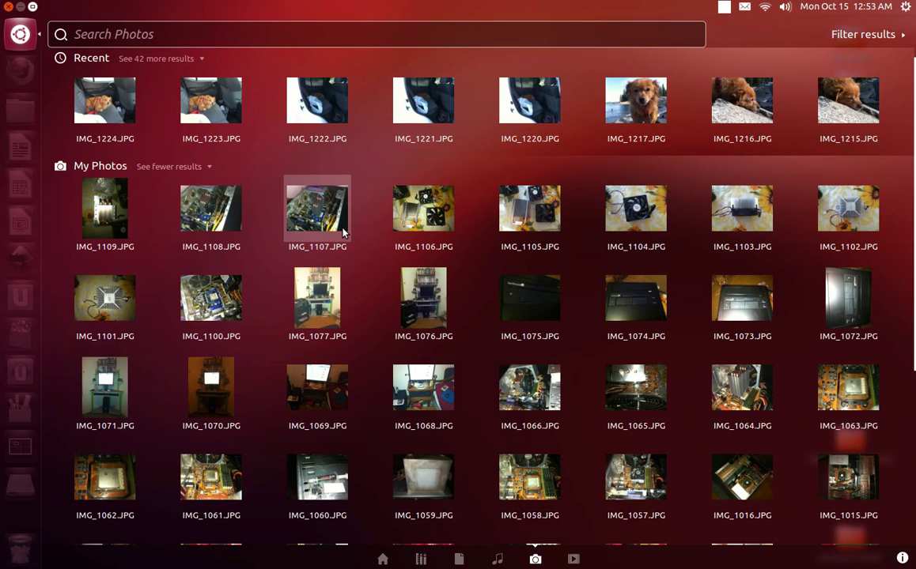
pyautogui.rightClick(127, 92)
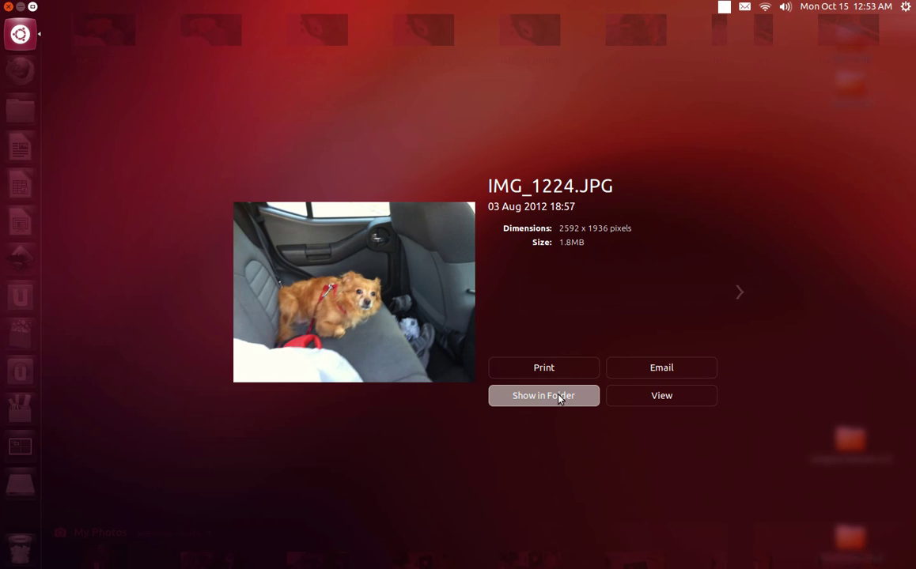
pyautogui.click(739, 294)
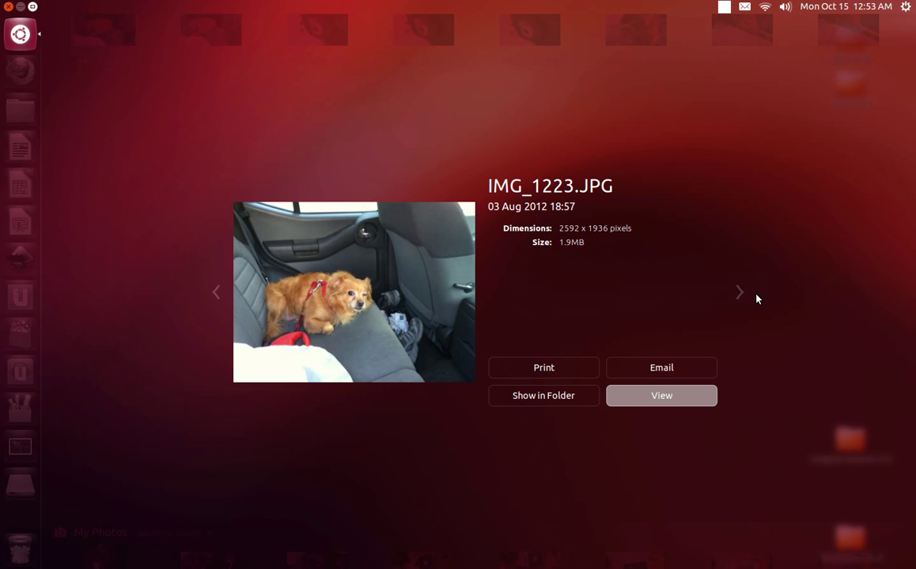
pyautogui.click(21, 34)
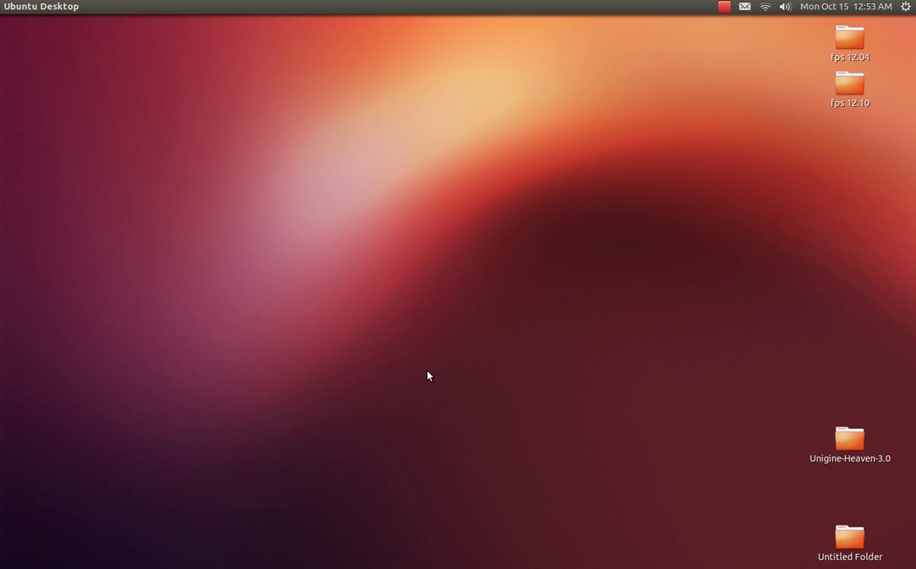
# Step: Open the desktop's Appearance settings and set the theme to Radiance
pyautogui.rightClick(403, 151)
pyautogui.click(436, 256)
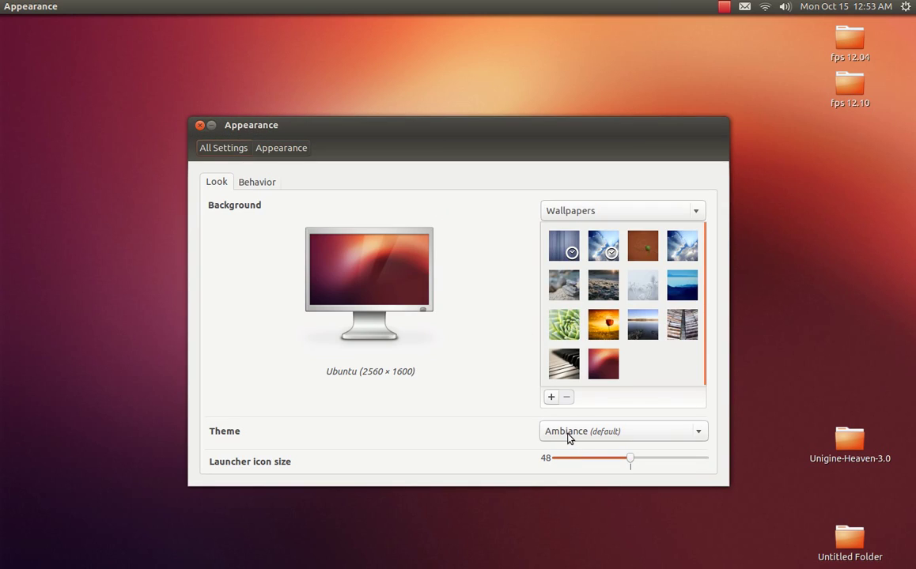
pyautogui.click(570, 436)
pyautogui.click(583, 451)
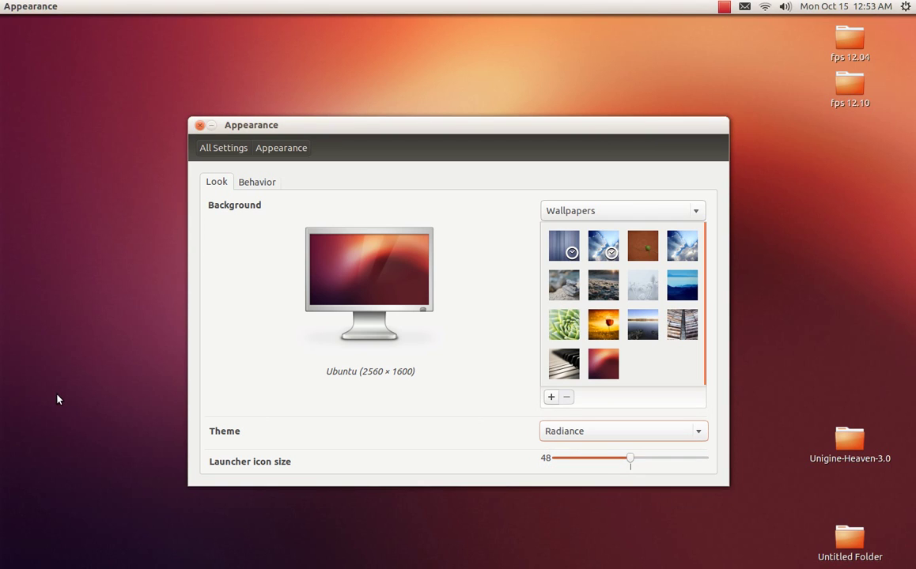
# Step: Try the Cairn and Early Morning wallpapers, moving the Appearance window aside to view the desktop background
pyautogui.click(569, 322)
pyautogui.click(564, 285)
pyautogui.moveTo(528, 135)
pyautogui.mouseDown()
pyautogui.moveTo(530, 180)
pyautogui.moveTo(528, 150)
pyautogui.mouseUp()
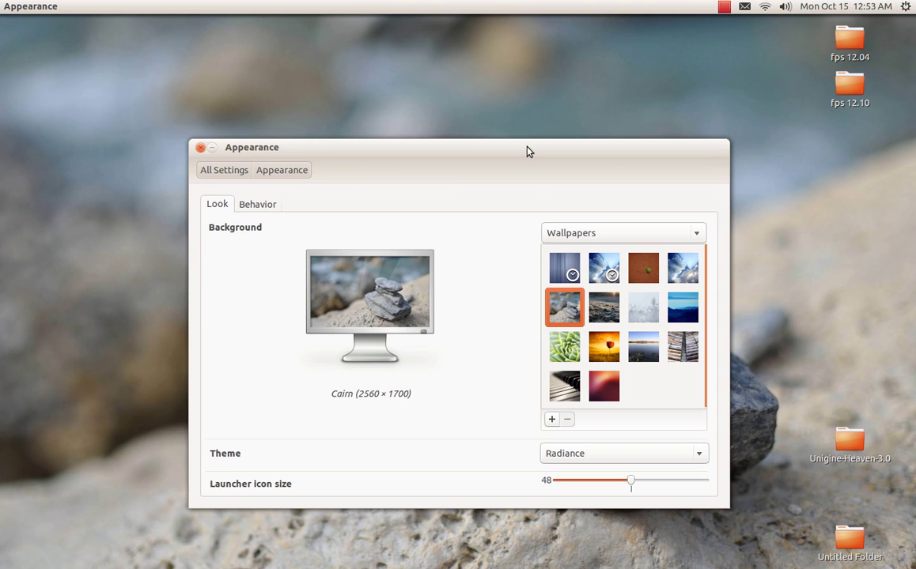
pyautogui.moveTo(529, 150); pyautogui.dragTo(370, 300)
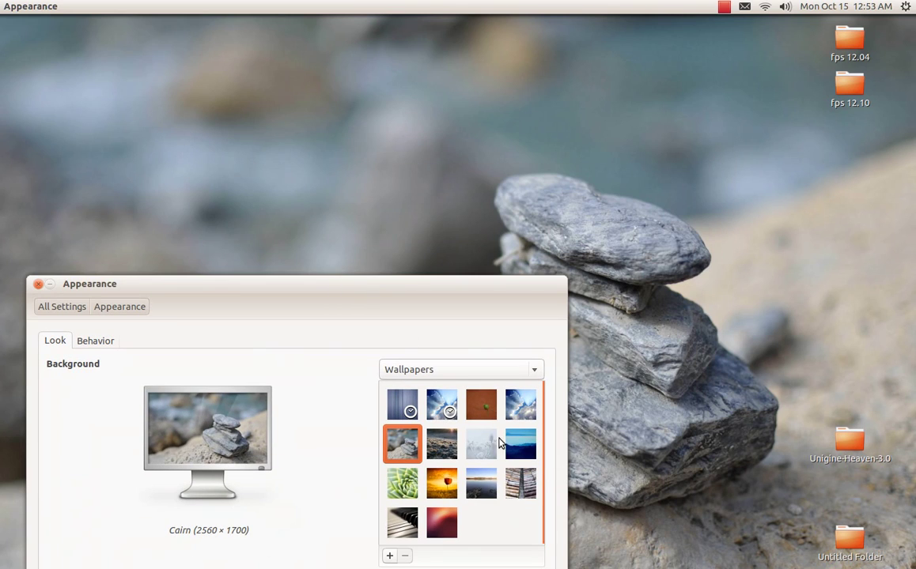
pyautogui.click(442, 445)
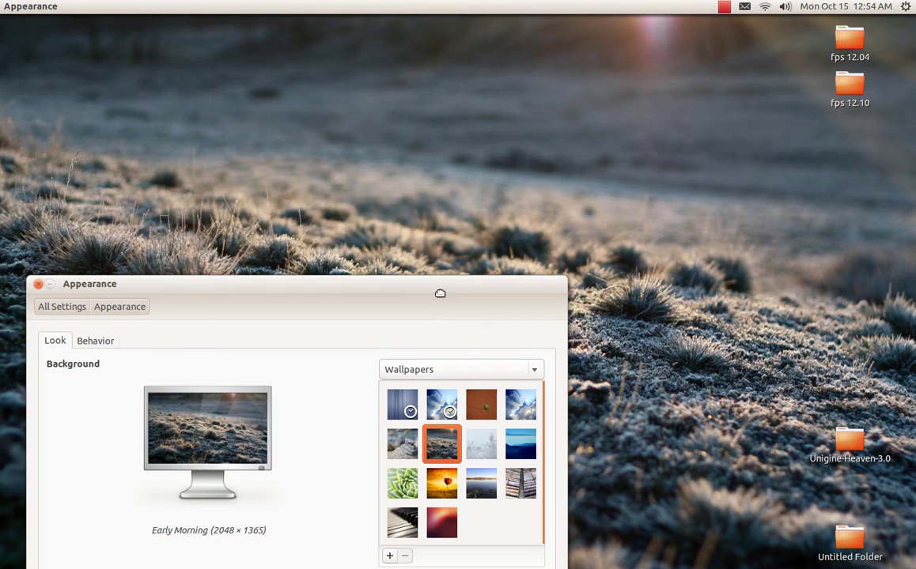
# Step: Set the desktop background to the Vanishing piano-keys wallpaper and close the Appearance settings
pyautogui.moveTo(440, 293); pyautogui.dragTo(593, 106)
pyautogui.click(704, 336)
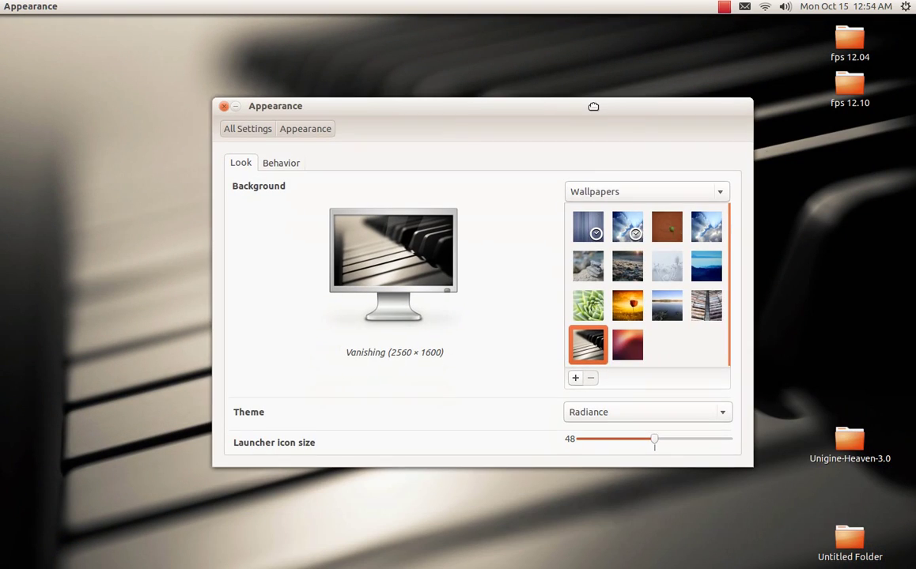
pyautogui.click(224, 106)
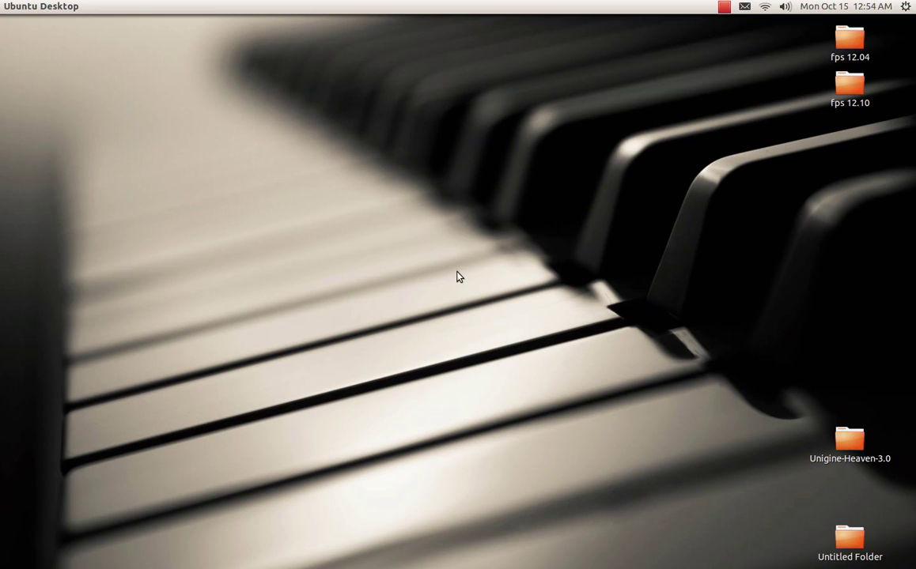